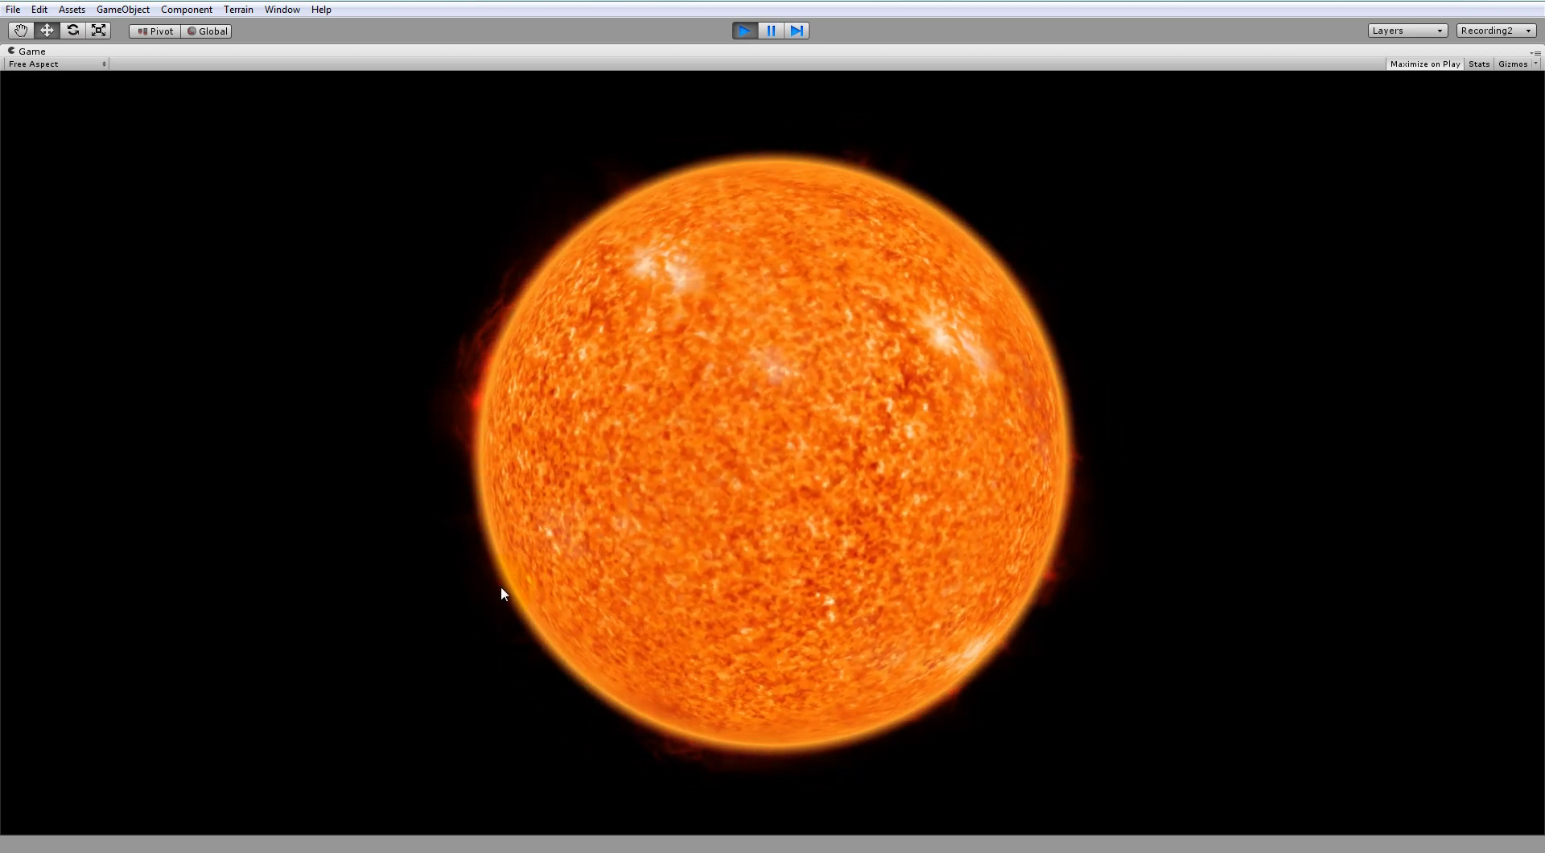
Step: Start a new empty scene, discarding changes to the current one
left_click(15, 10)
left_click(36, 28)
left_click(807, 453)
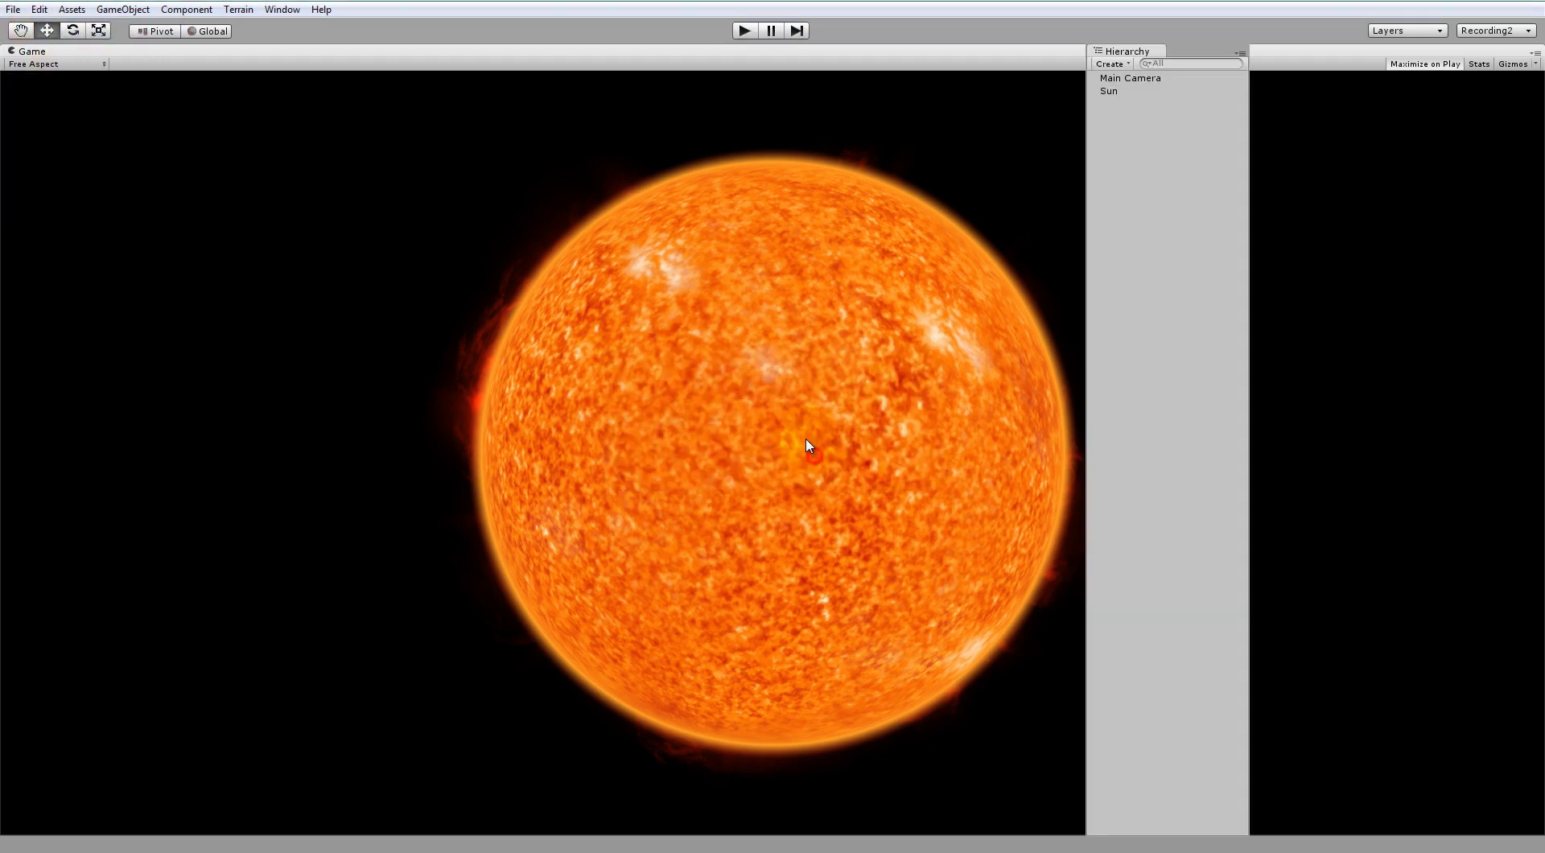
Step: Give the Main Camera a black background colour
left_click(1131, 77)
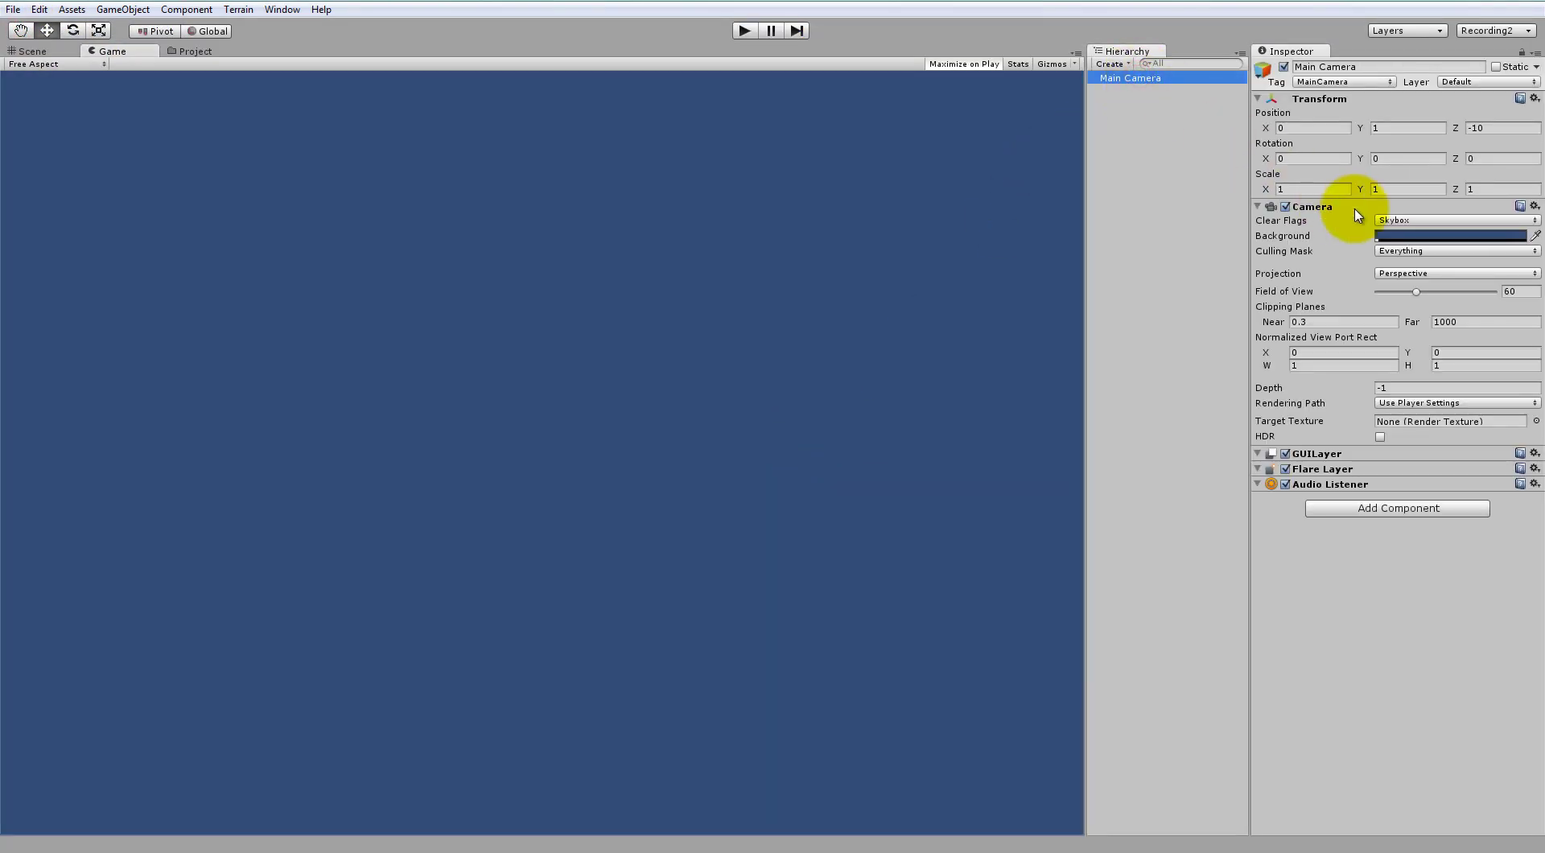
left_click(1450, 235)
left_click(668, 207)
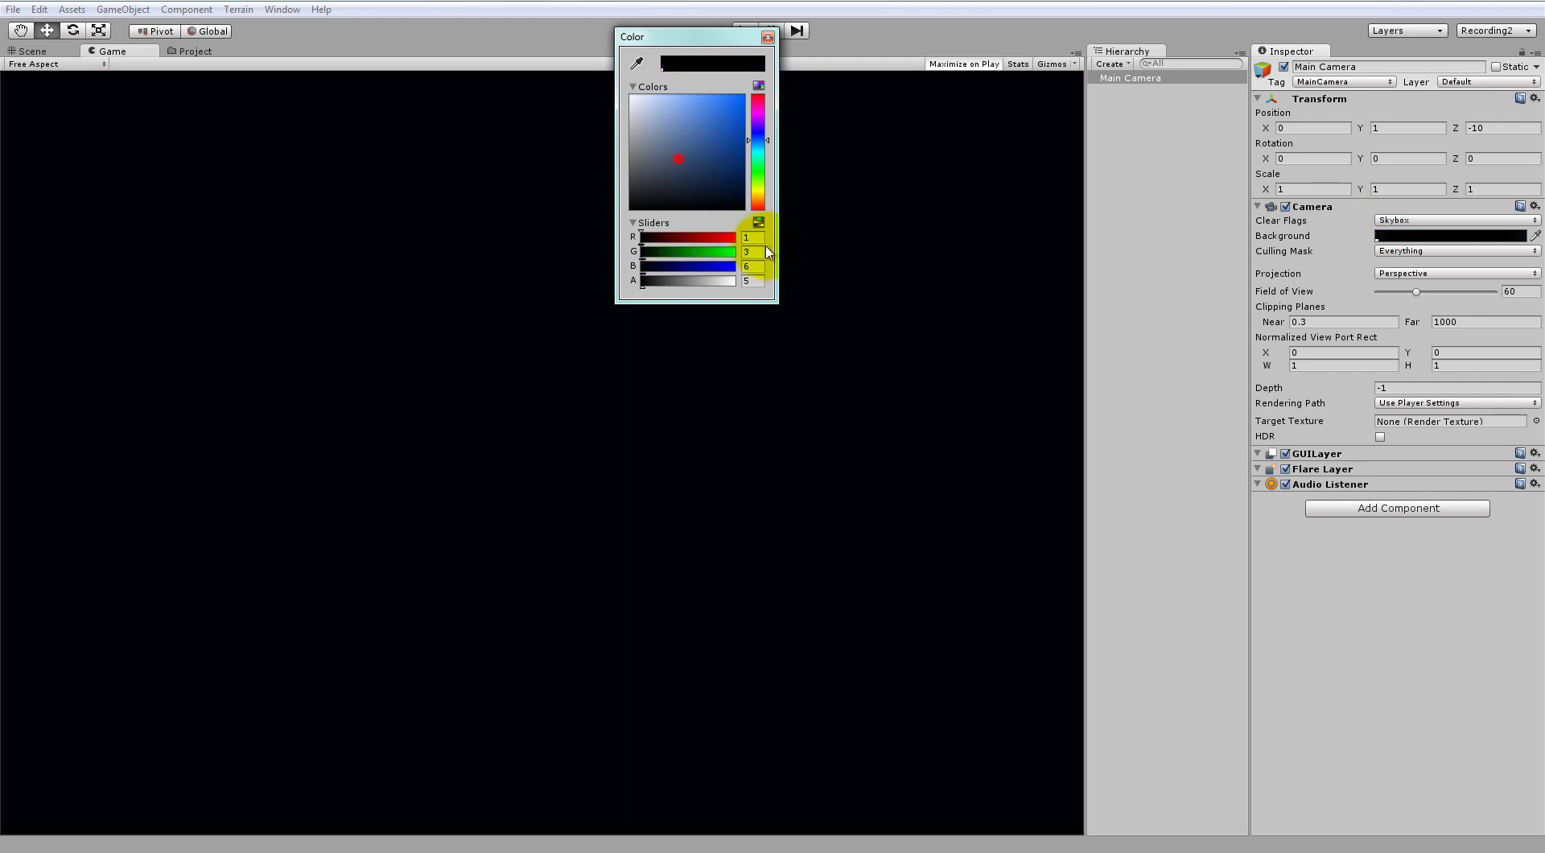
left_click(767, 37)
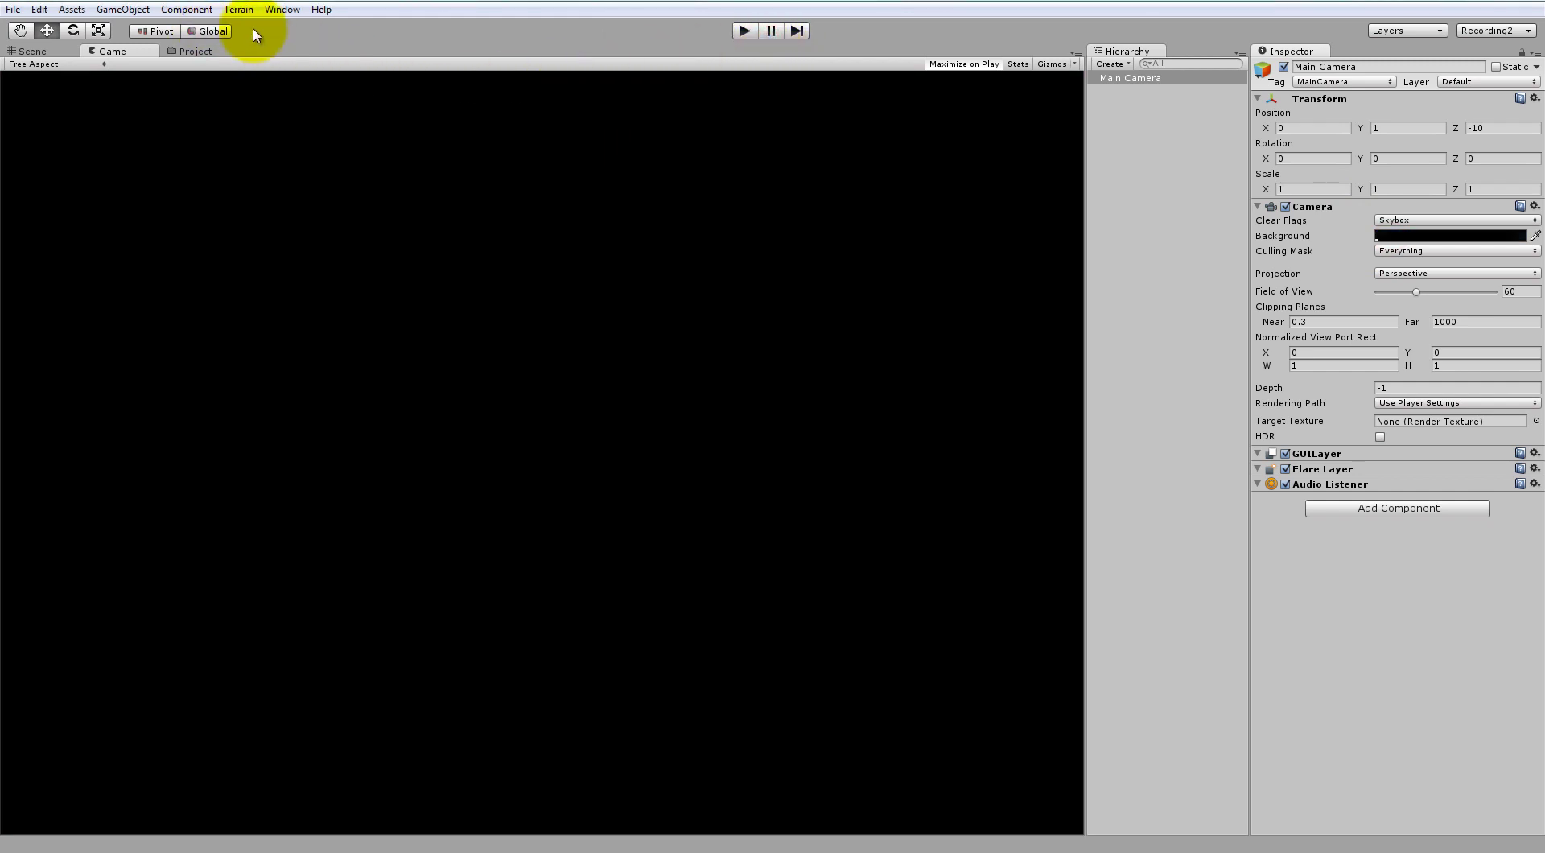
Step: Add the Space Graphics Toolkit Camera Free Orbit script to the camera
left_click(186, 8)
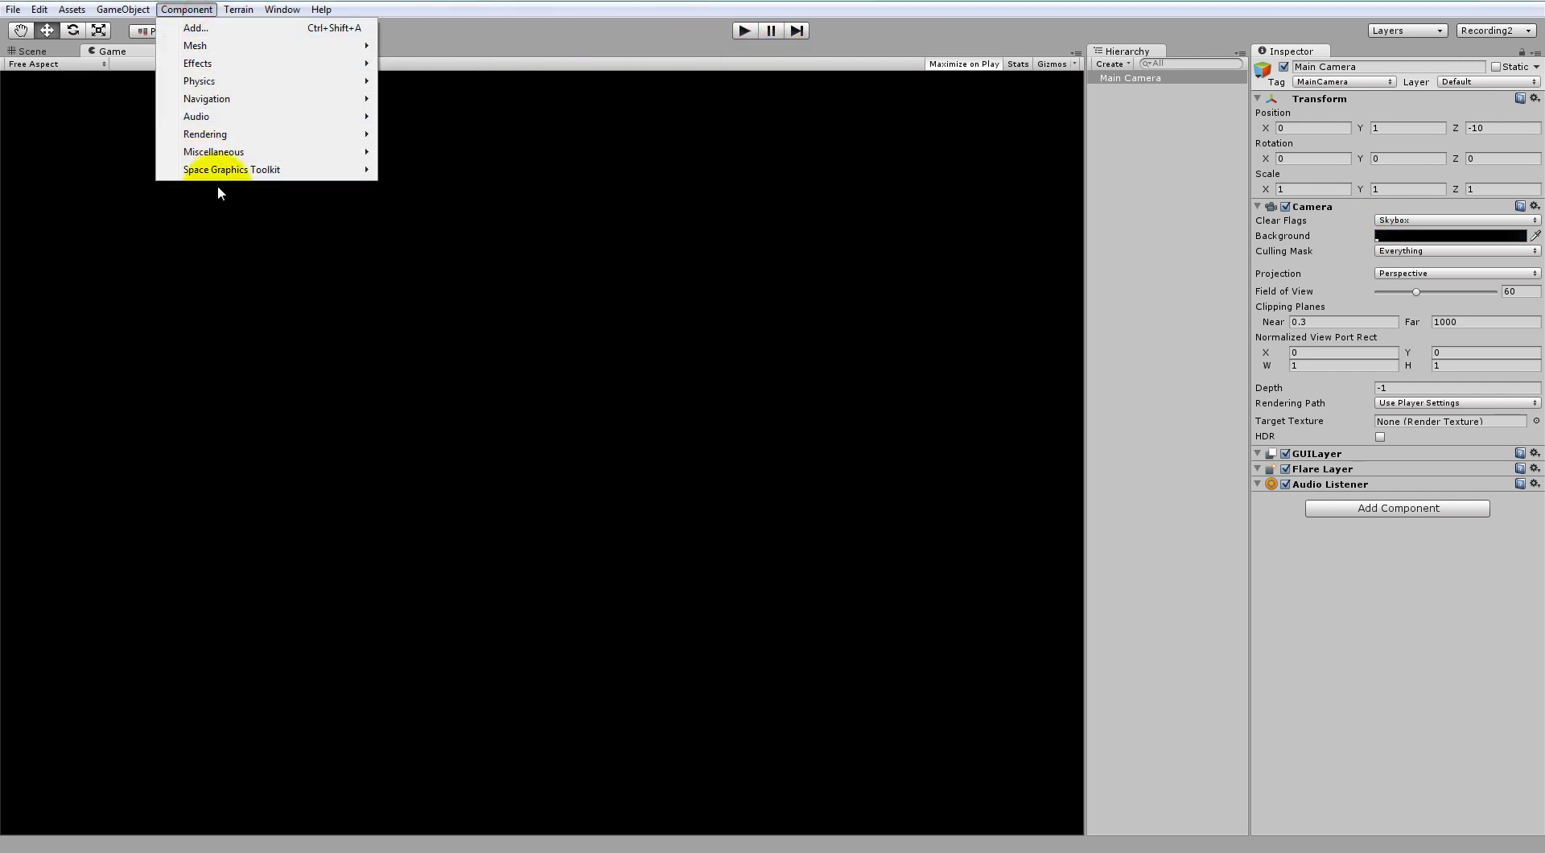
mouse_move(222, 173)
mouse_move(434, 171)
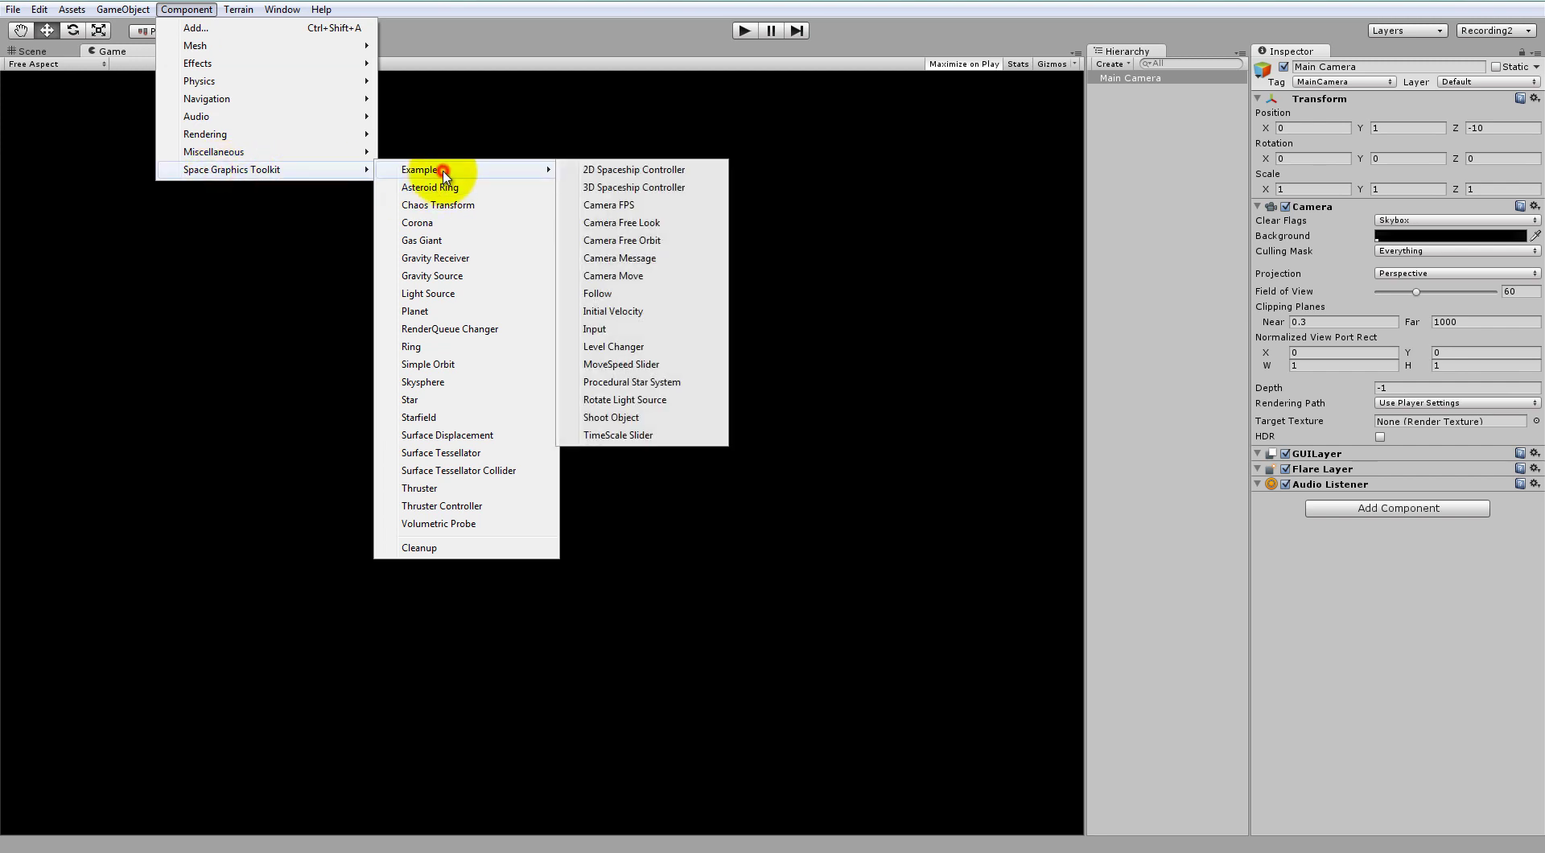
left_click(628, 241)
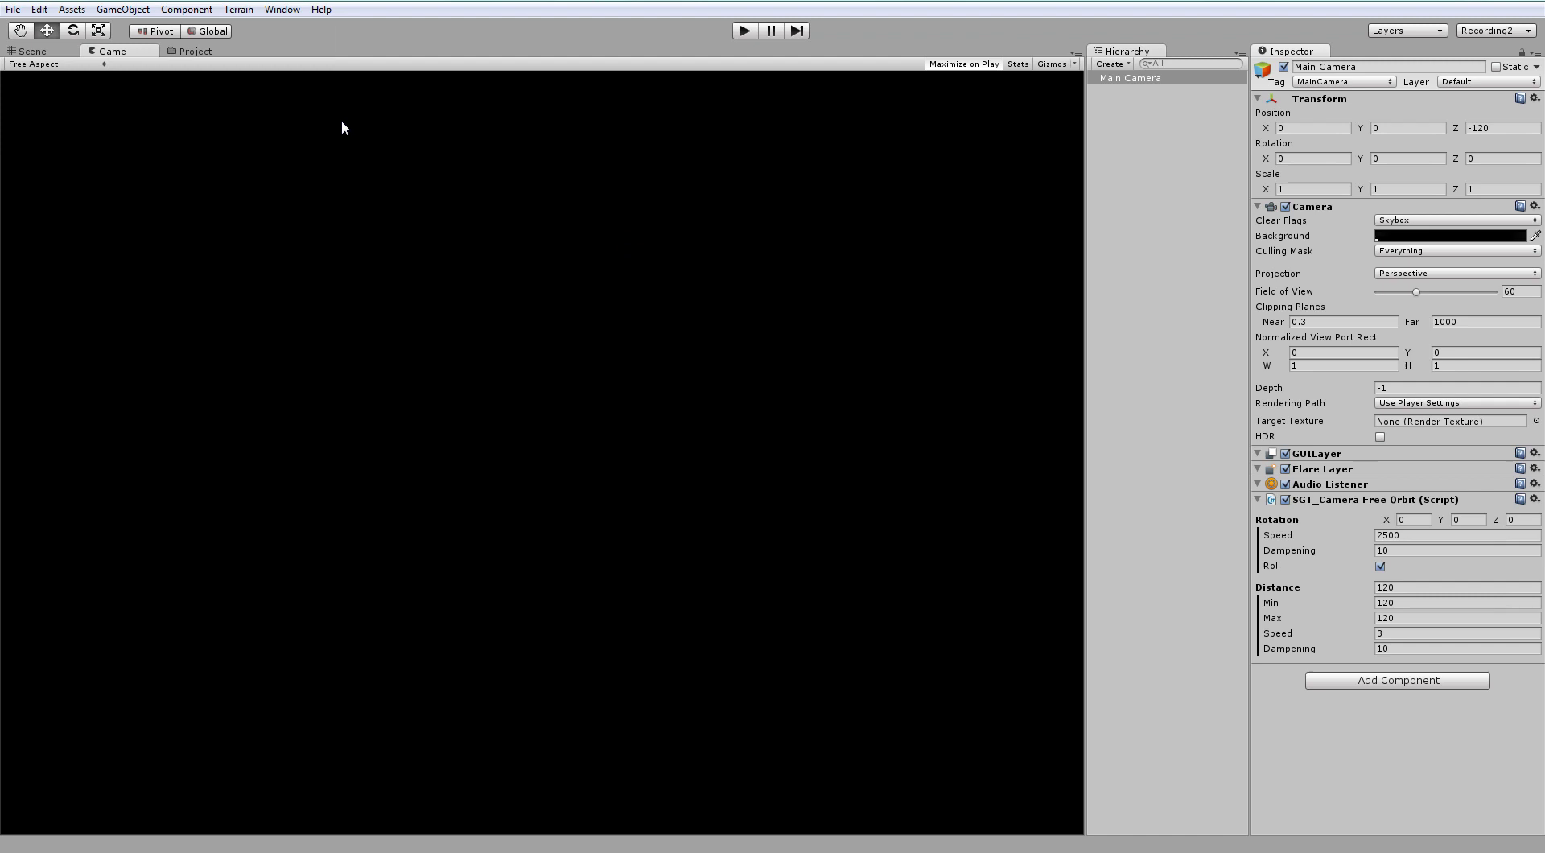
Step: Create an empty object and name it Sun
left_click(123, 9)
left_click(139, 29)
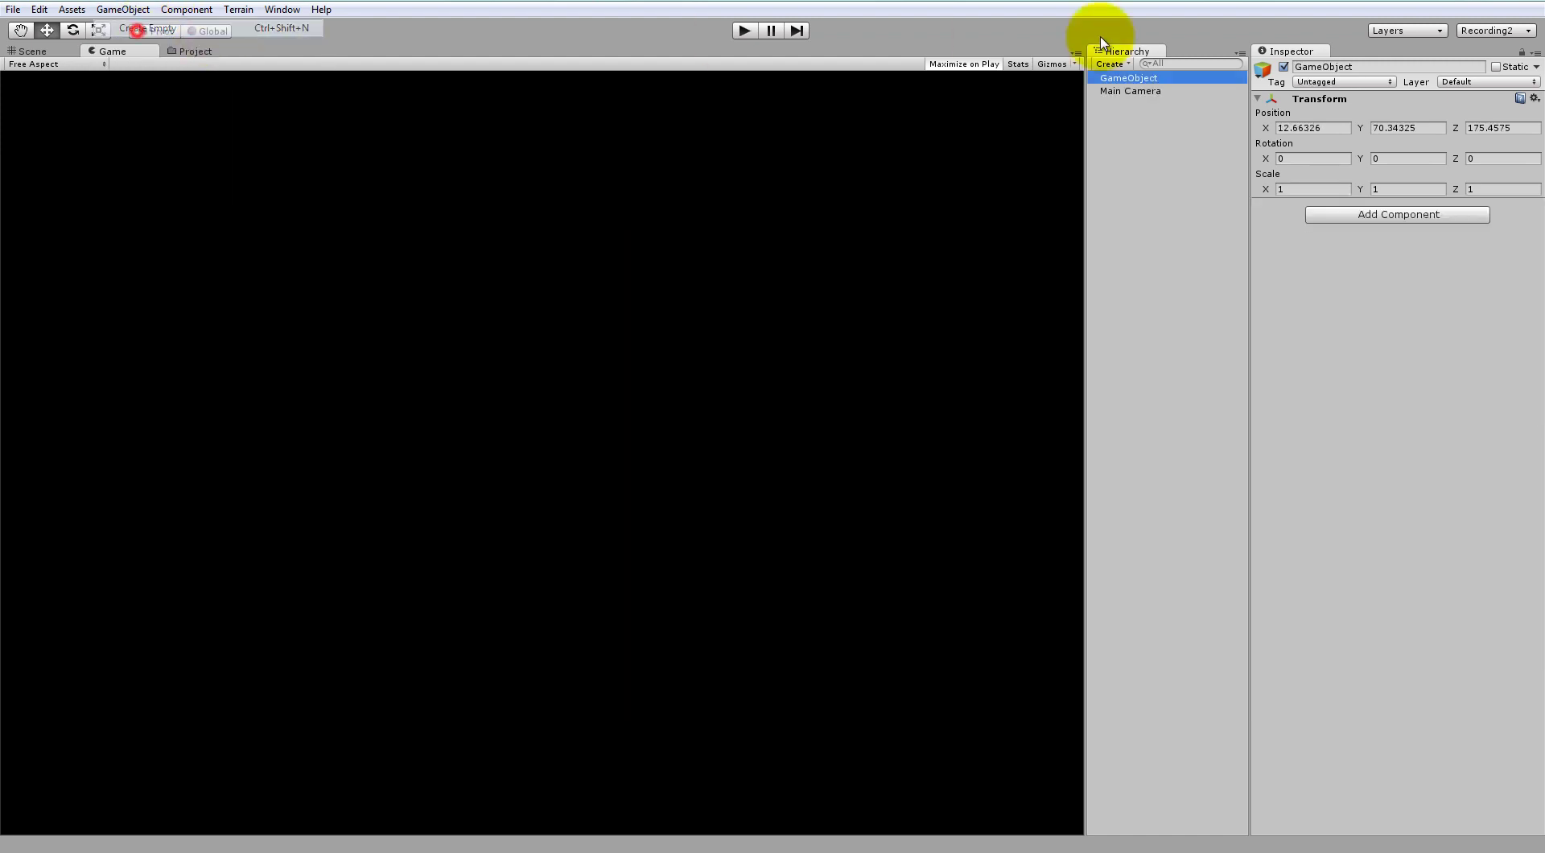
left_click(1326, 66)
type("Su")
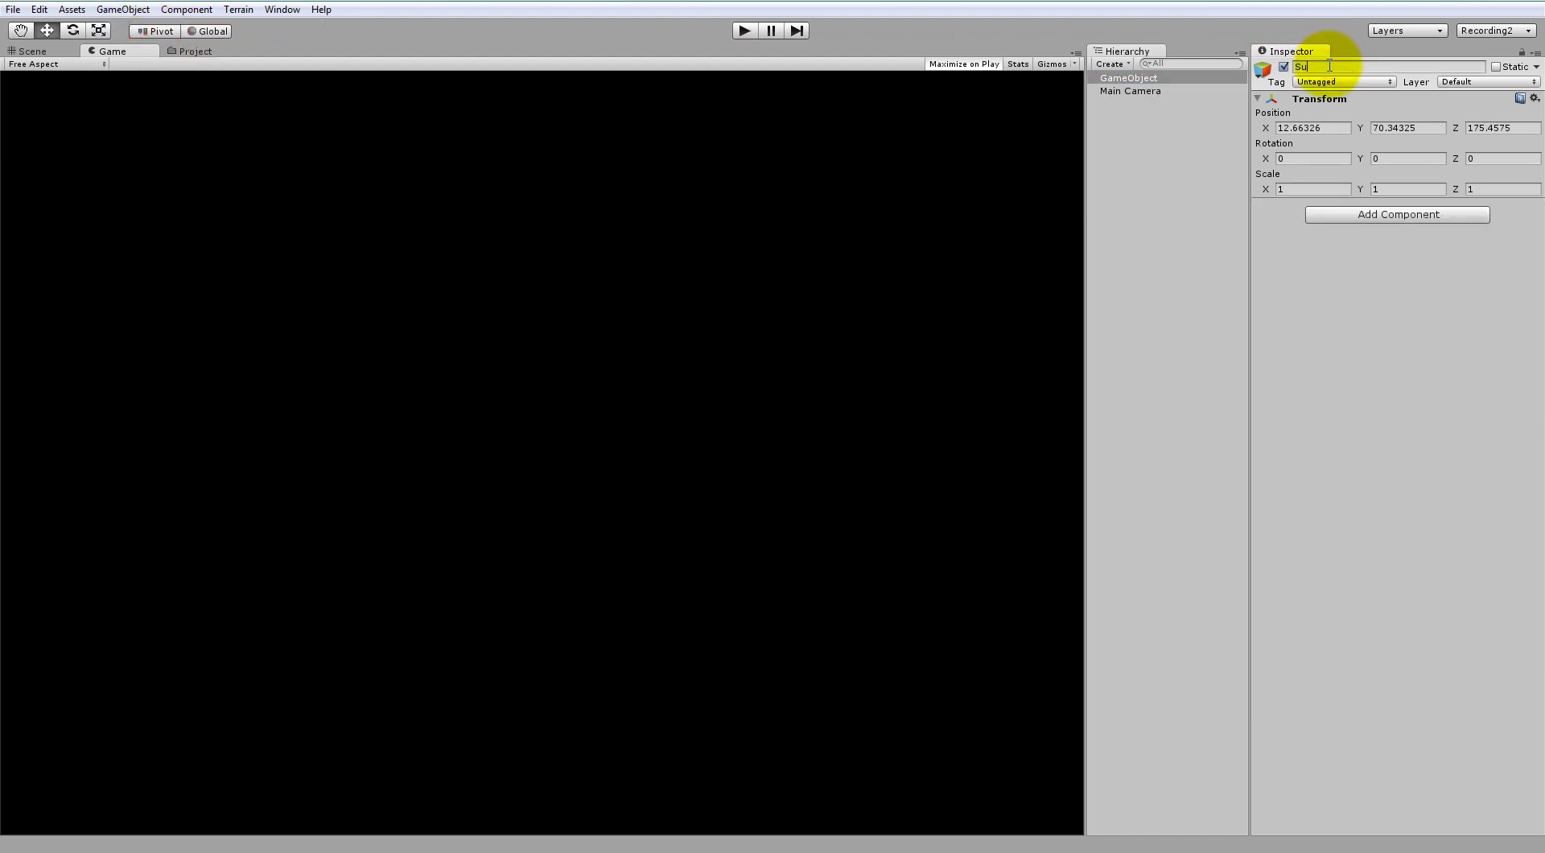
type("n")
key("Return")
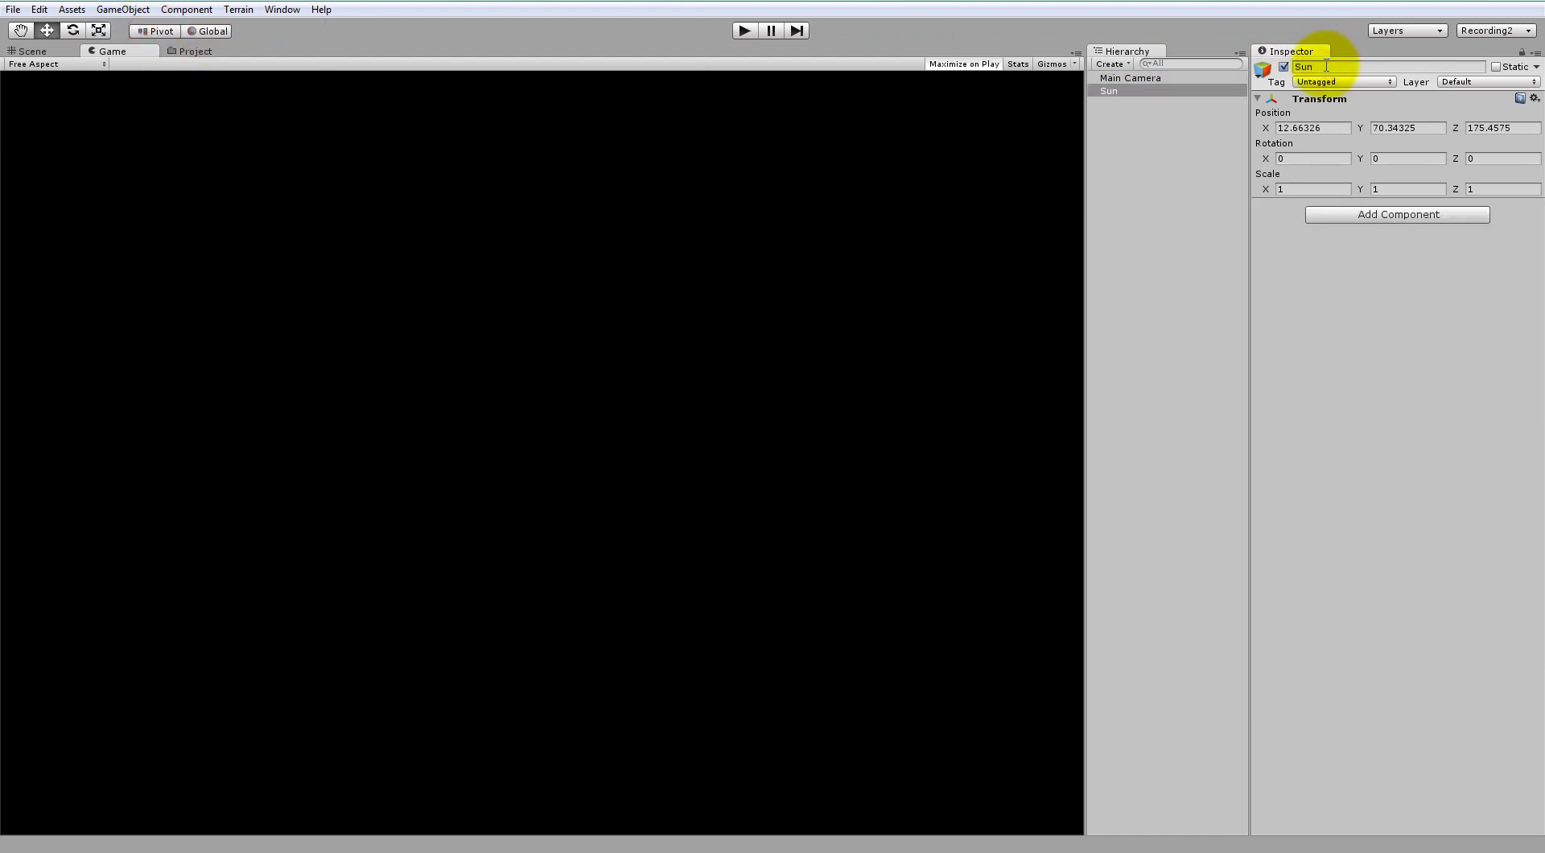
Step: Set Sun's position to 0, 0, 0 and browse the Space Graphics Toolkit components for Star
left_click(1304, 127)
type("0")
left_click(1414, 127)
type("0")
left_click(1484, 127)
type("0")
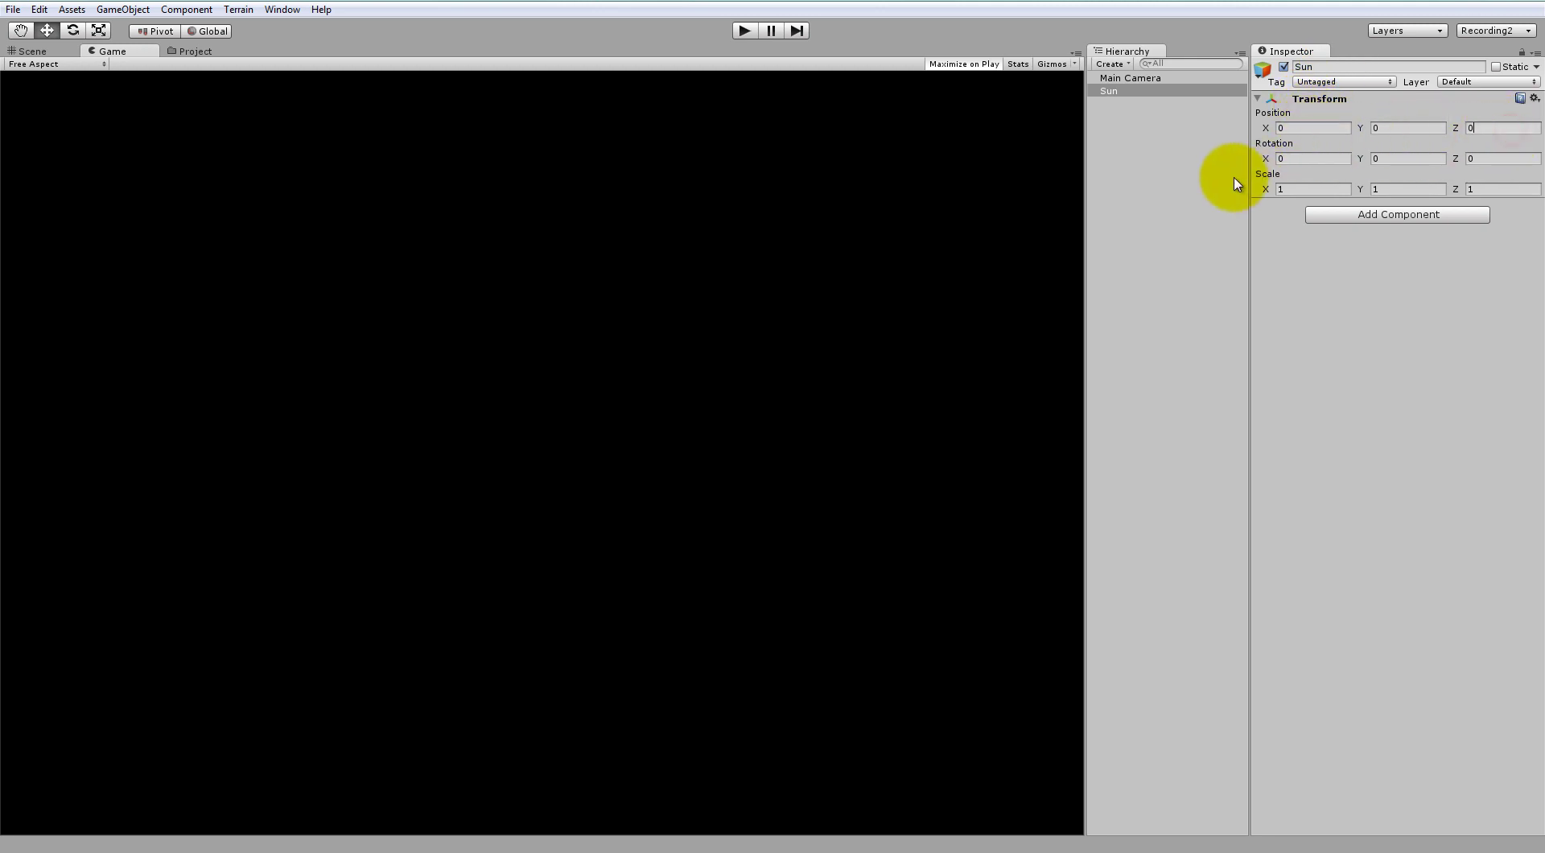
left_click(187, 10)
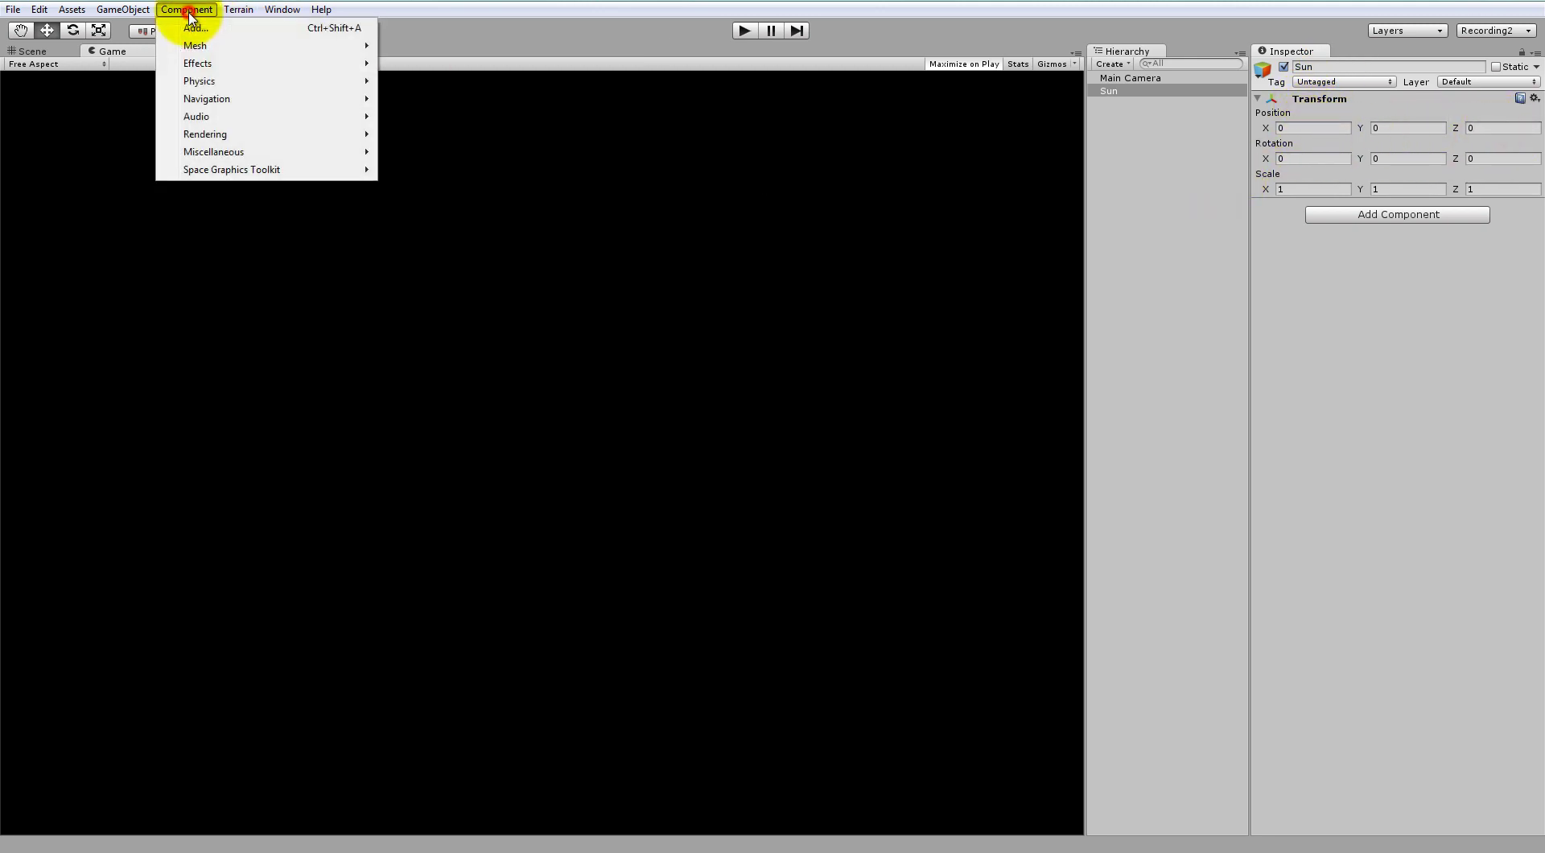
left_click(223, 170)
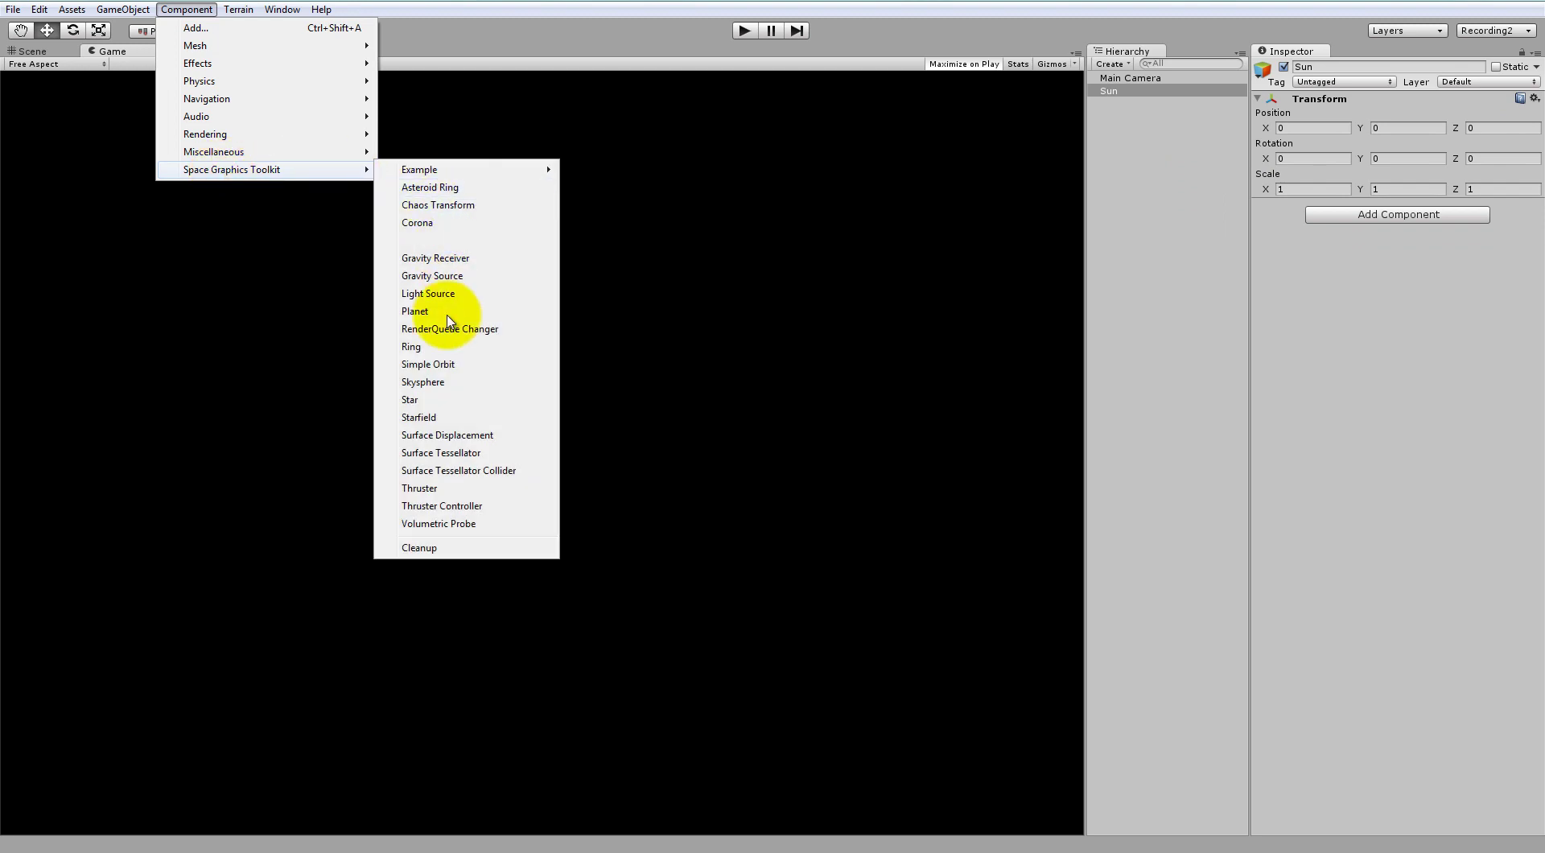
left_click(410, 400)
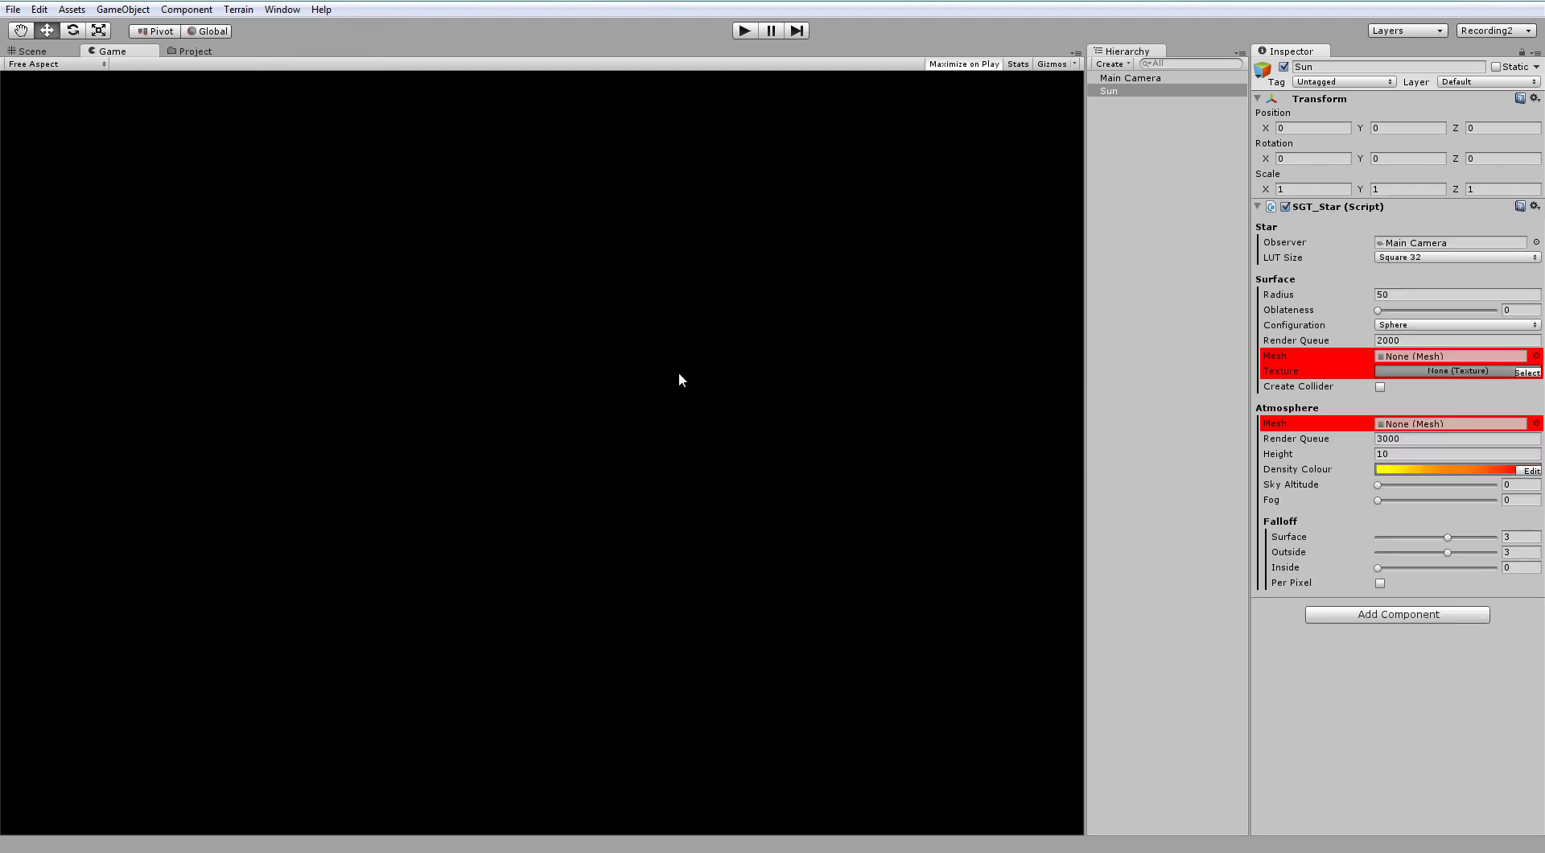
left_click(1282, 298)
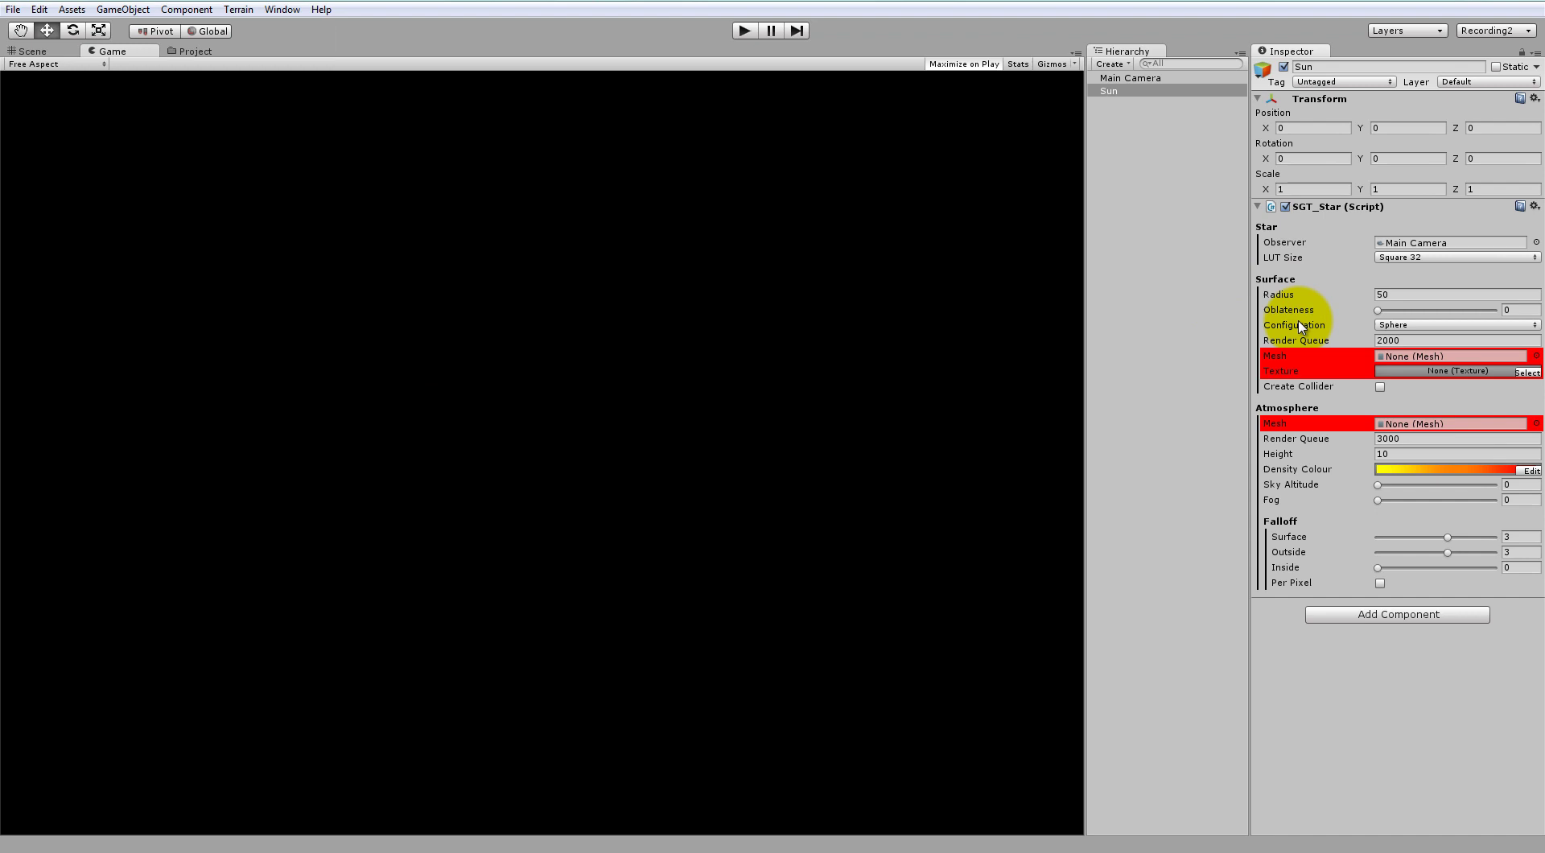
mouse_move(1391, 328)
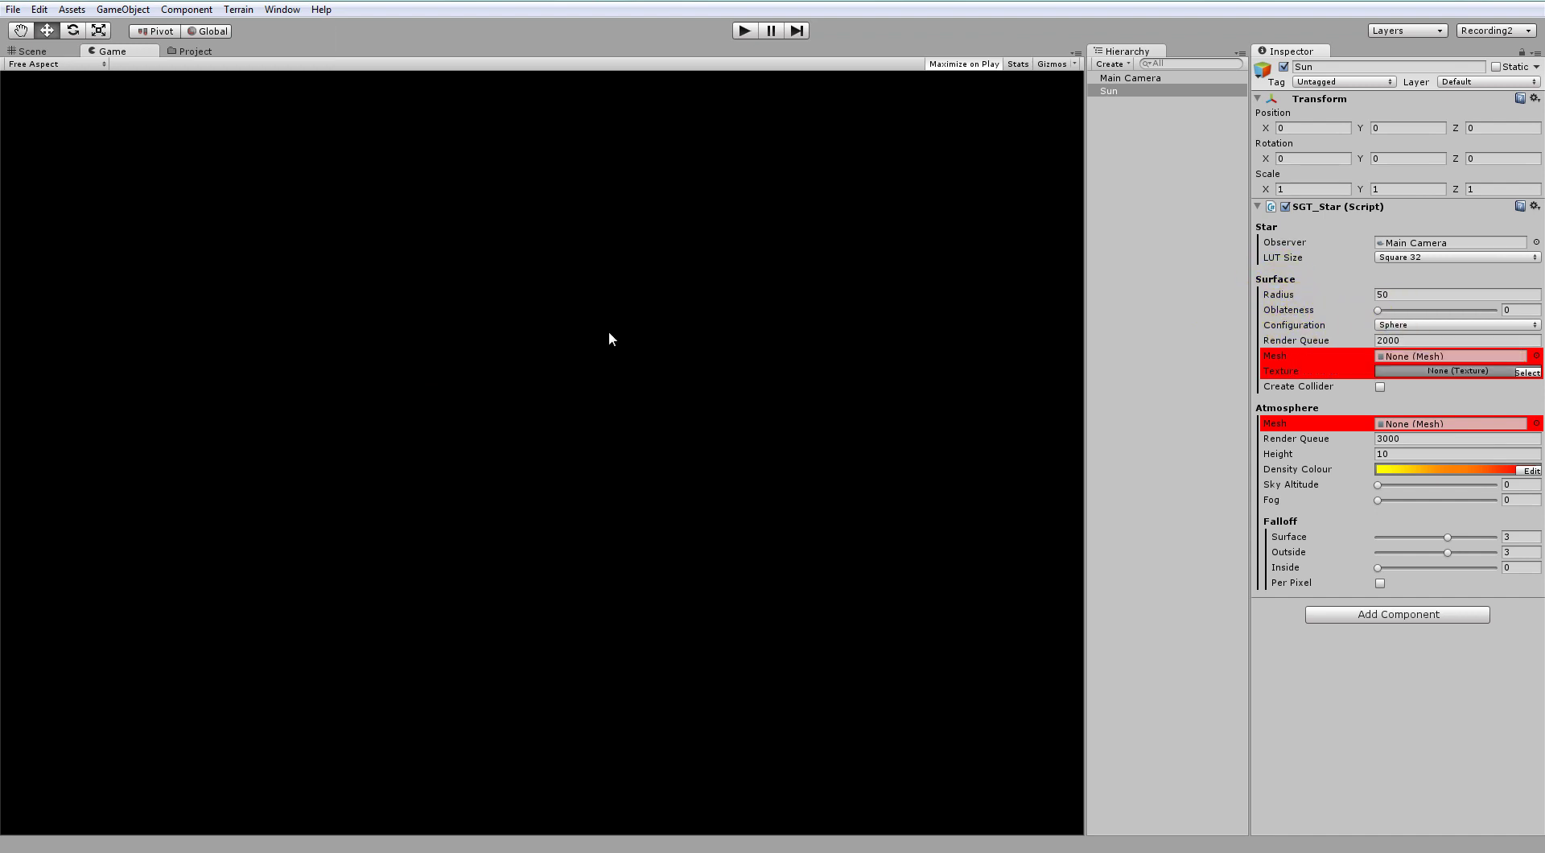
left_click(1405, 325)
left_click(1412, 359)
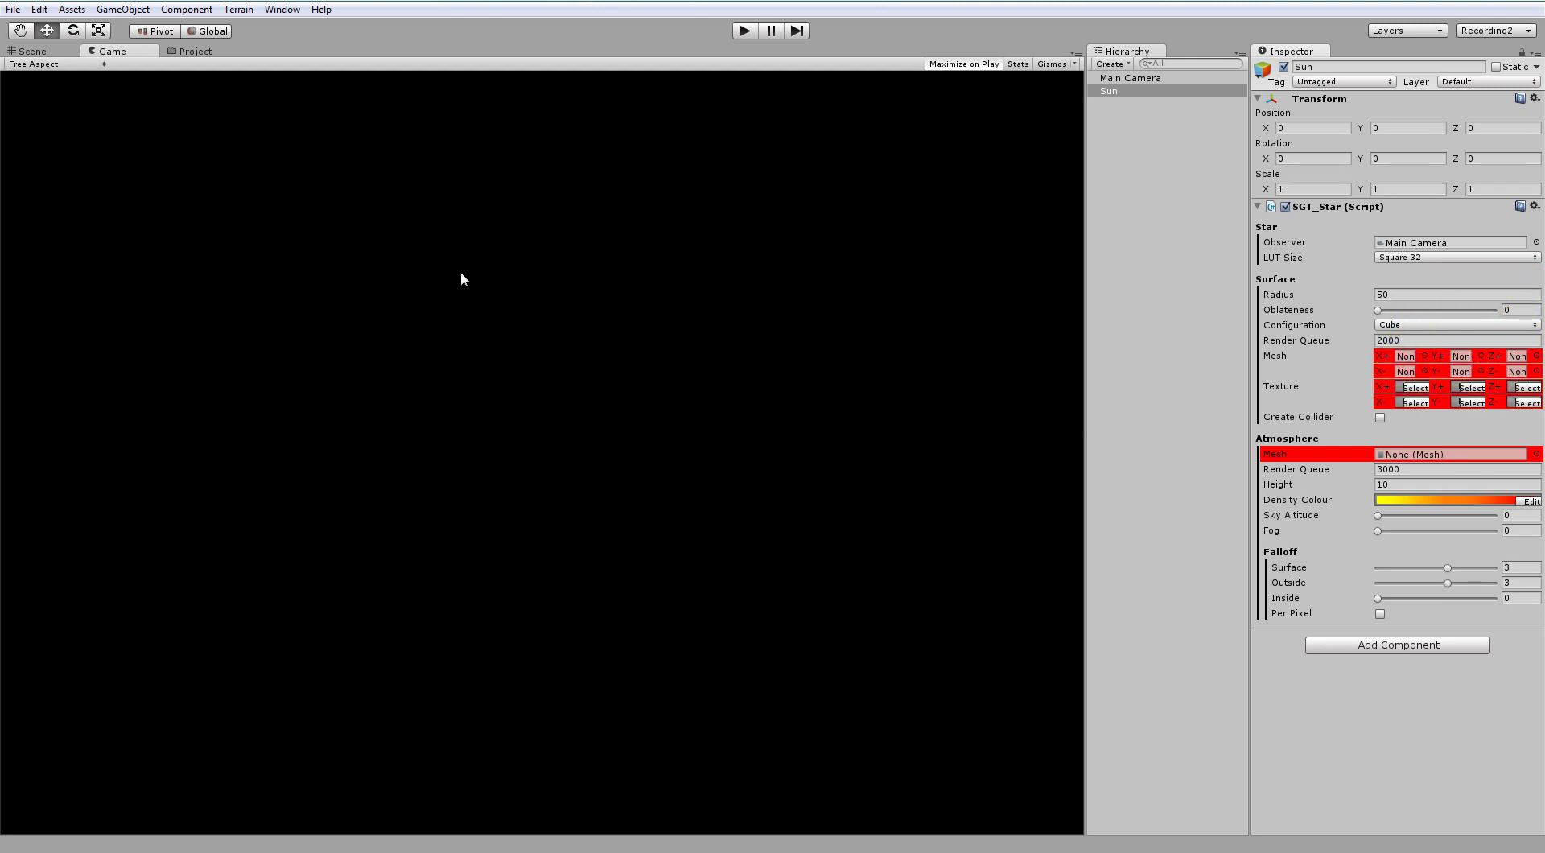
left_click(1408, 325)
left_click(1404, 342)
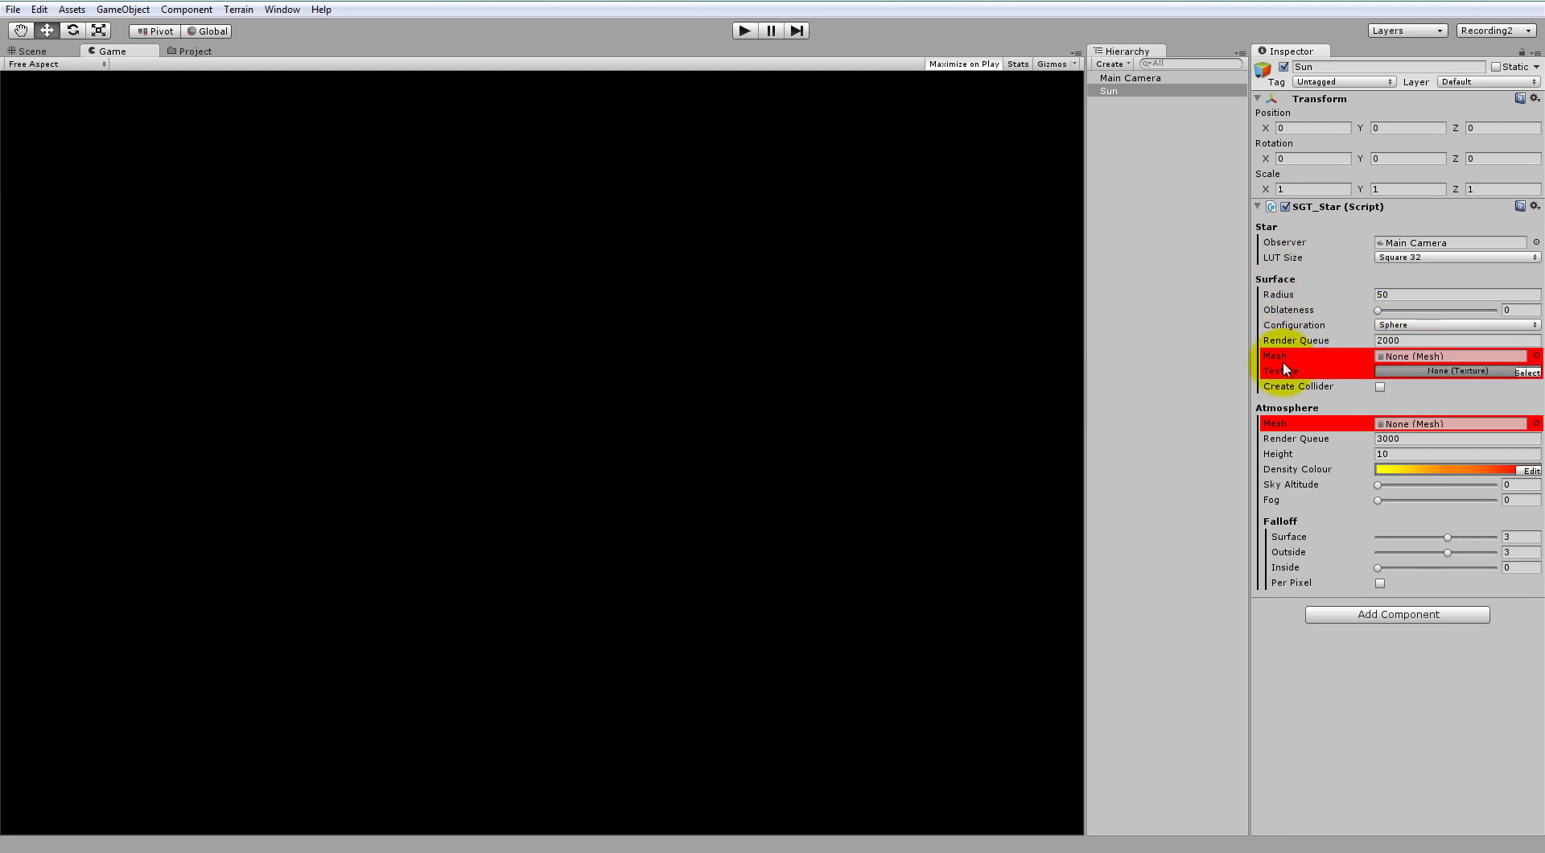
Step: Set the star surface mesh to Geosphere20
left_click(1536, 355)
type("surface")
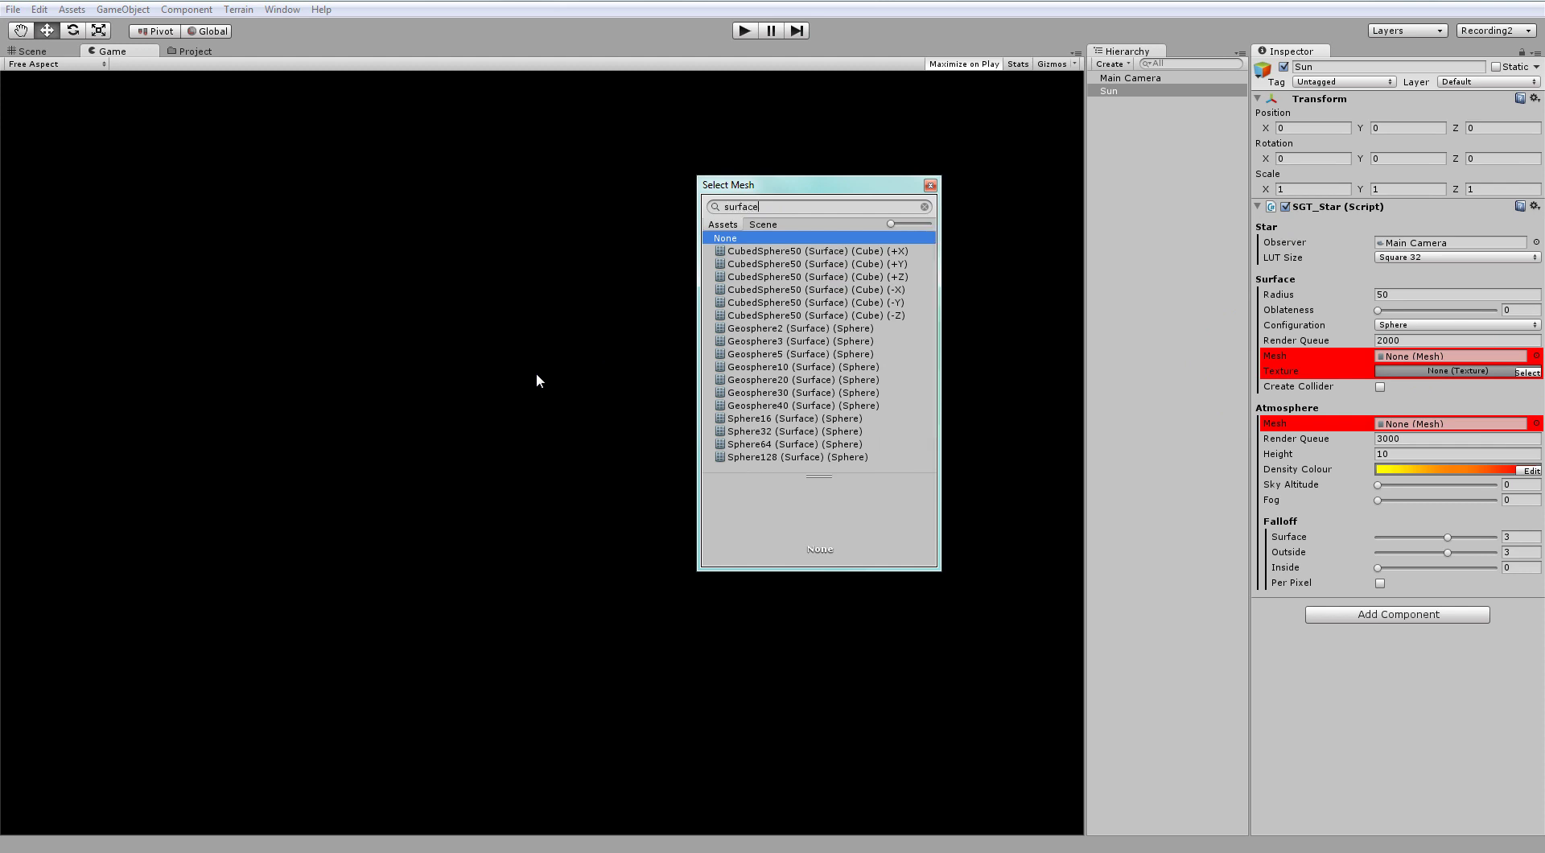
left_click(745, 332)
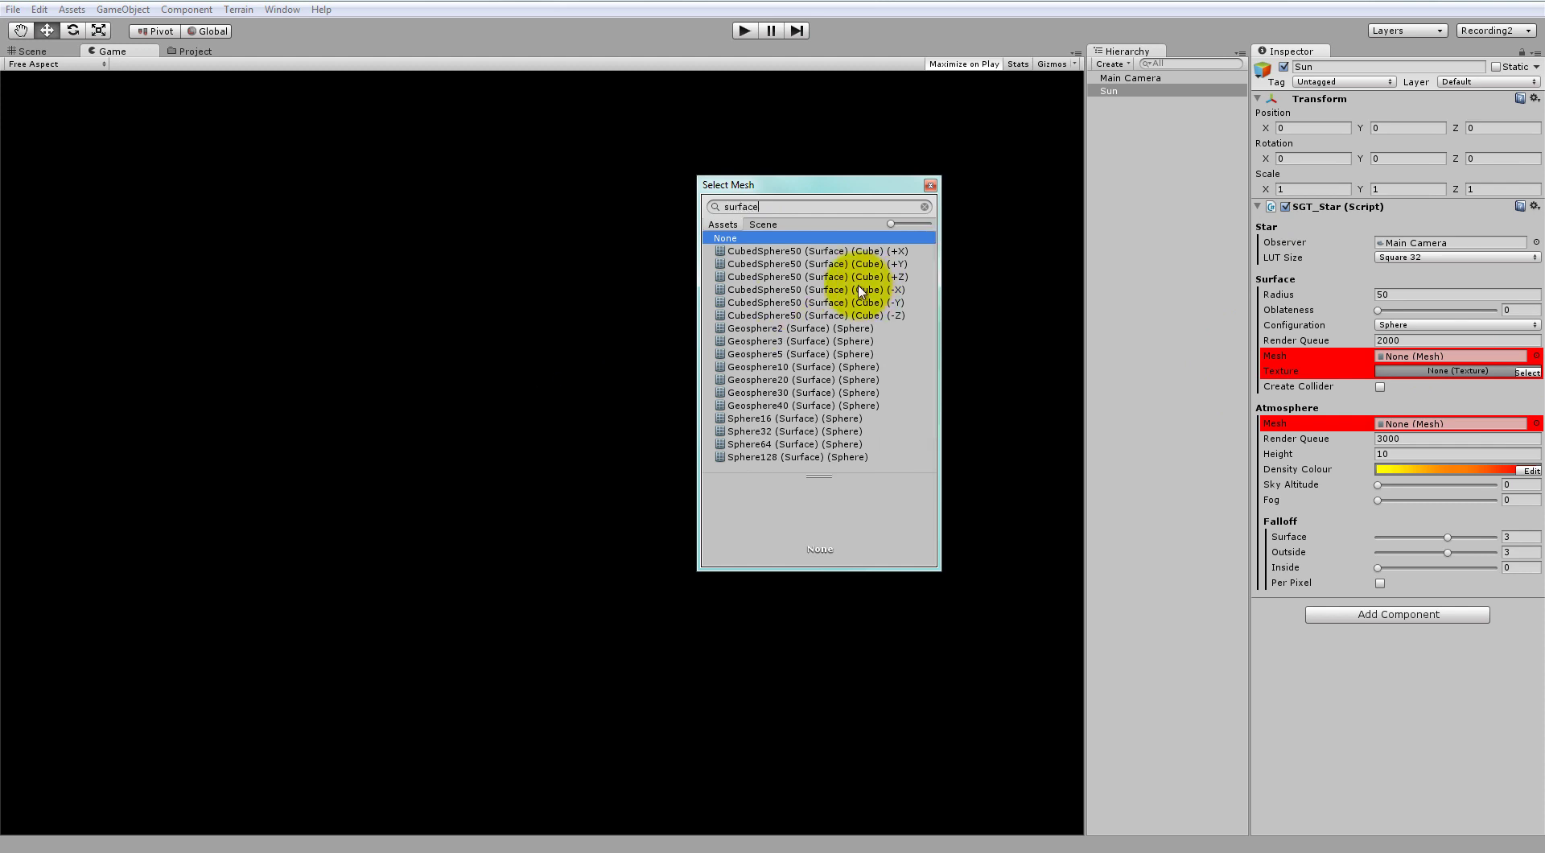
left_click(760, 382)
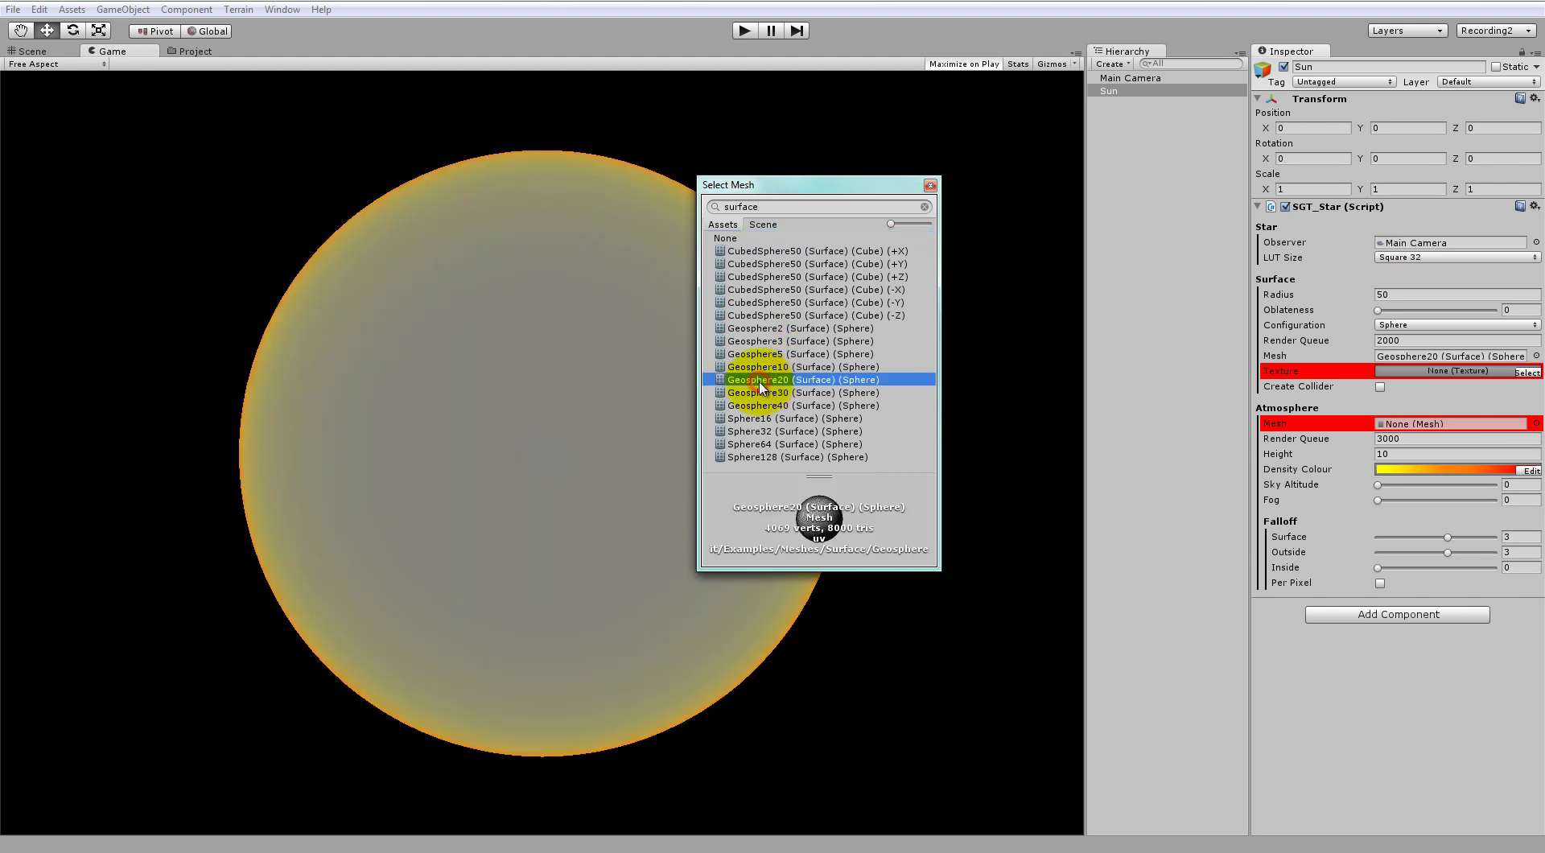
left_click(930, 185)
Step: Apply the Sun (Star) (Surface) (Sphere) texture to the star surface
left_click(1521, 372)
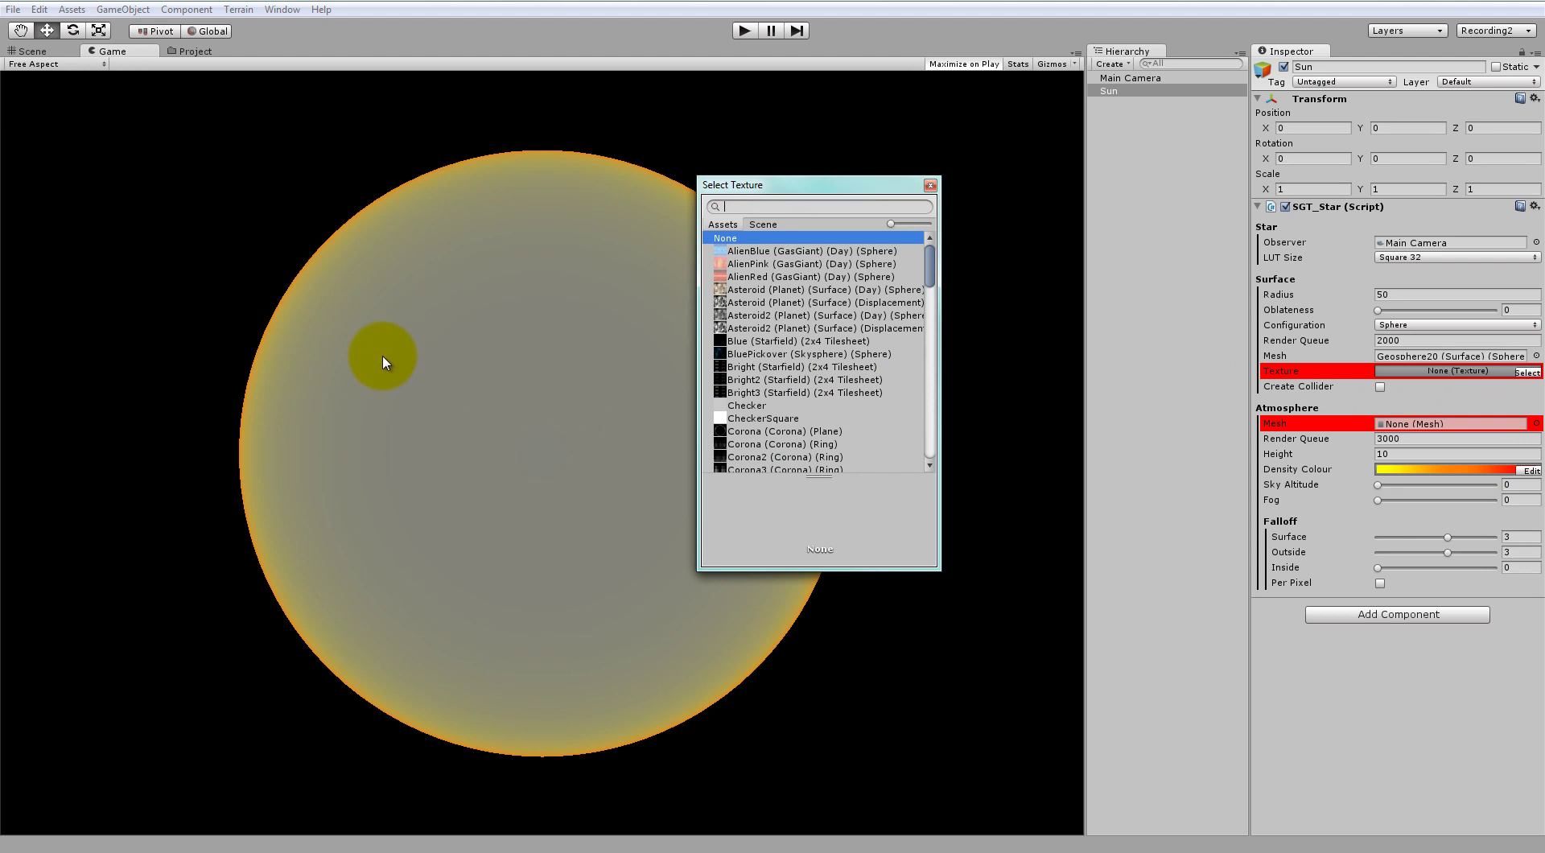
type("surface su")
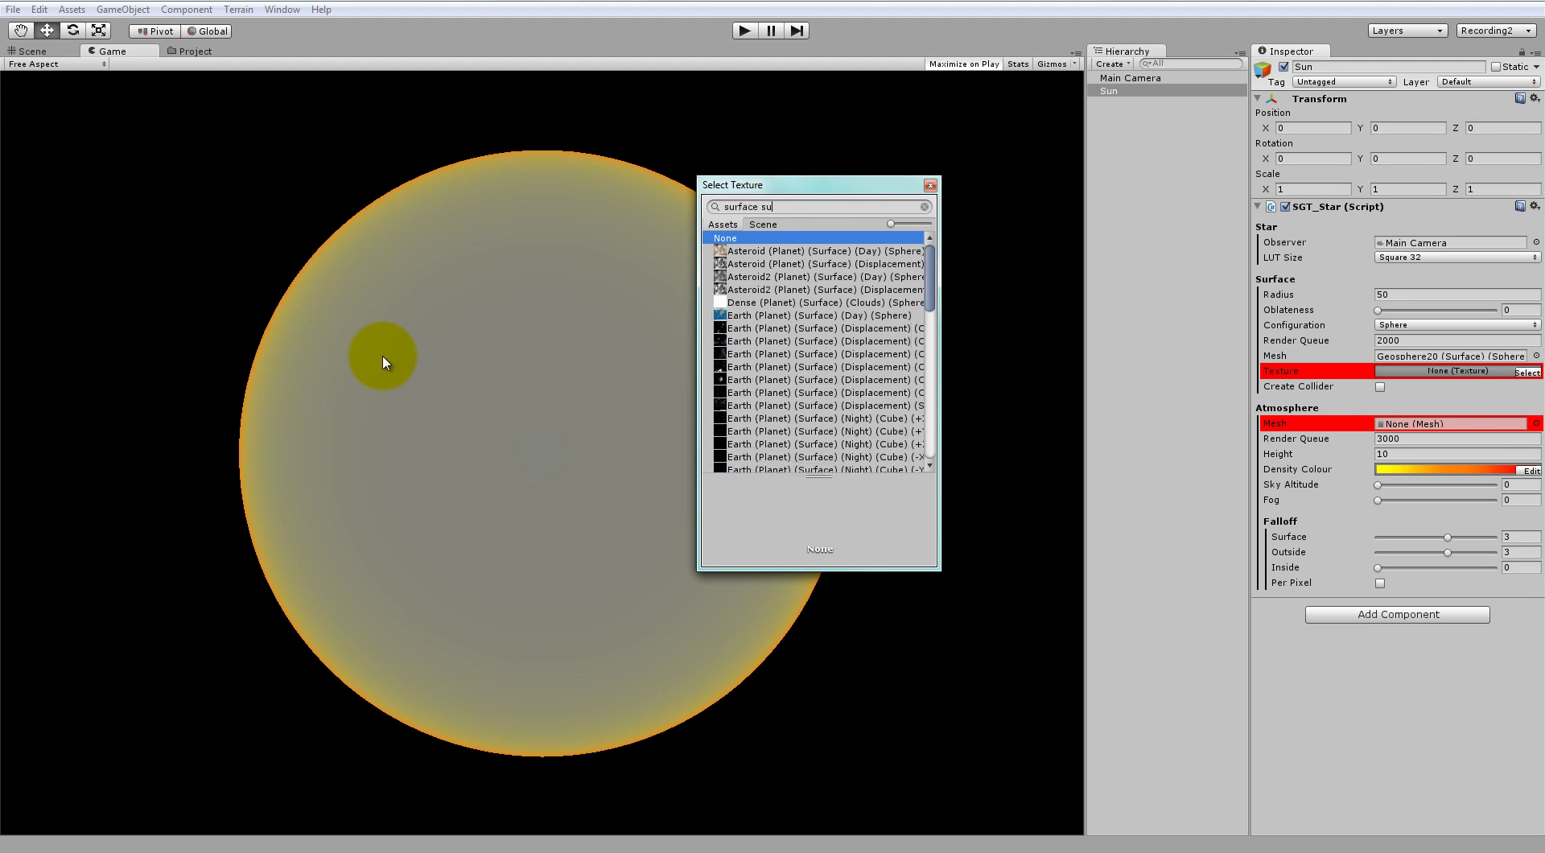
type("n")
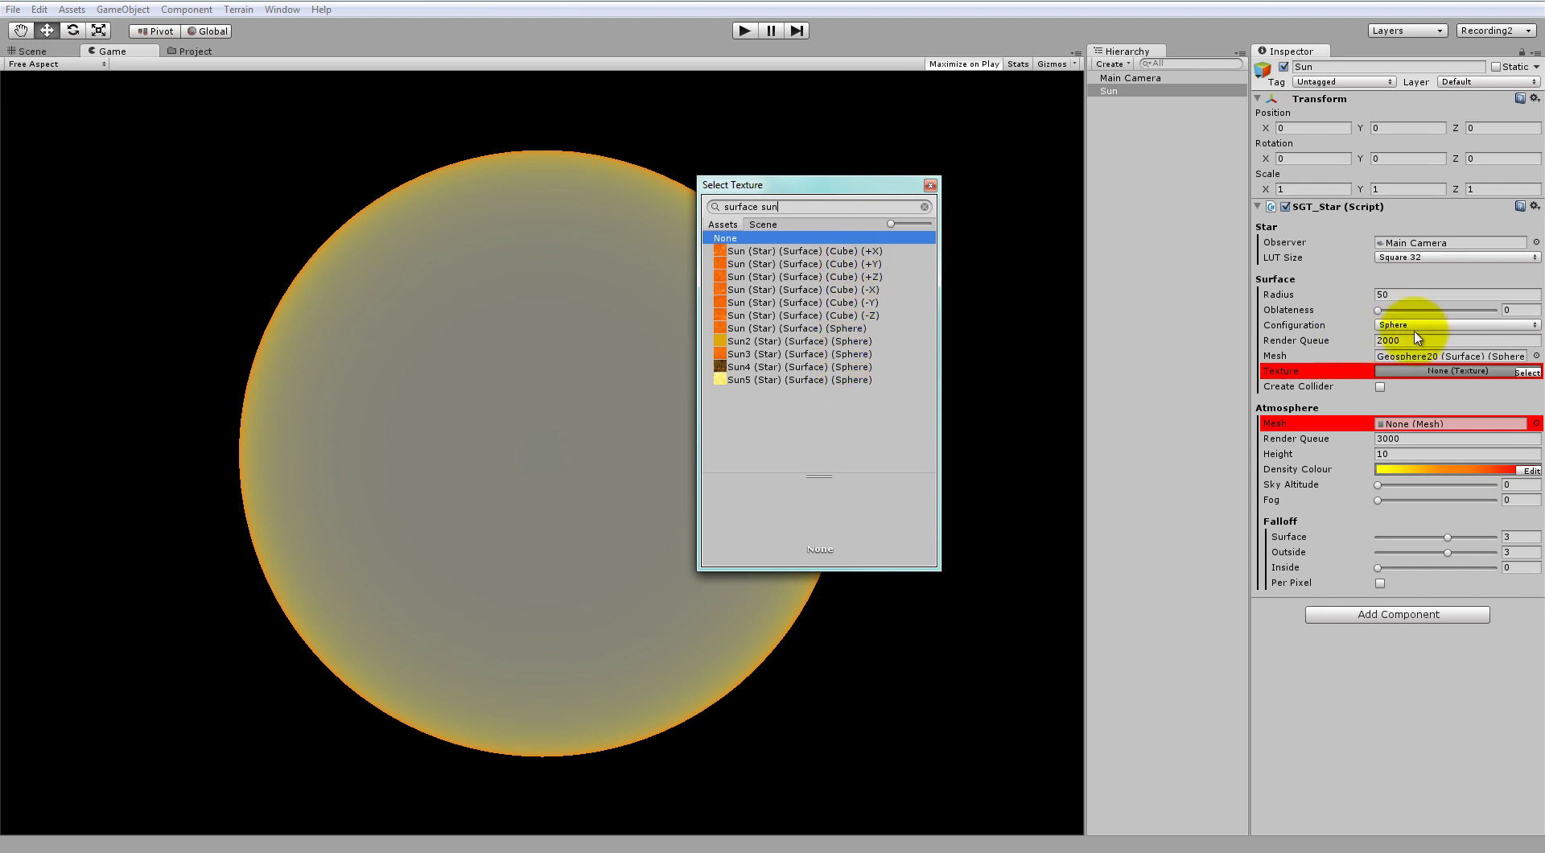
left_click(755, 329)
Step: Give the sun a Geosphere20 (Atmosphere) atmosphere mesh with height about 2
left_click(930, 185)
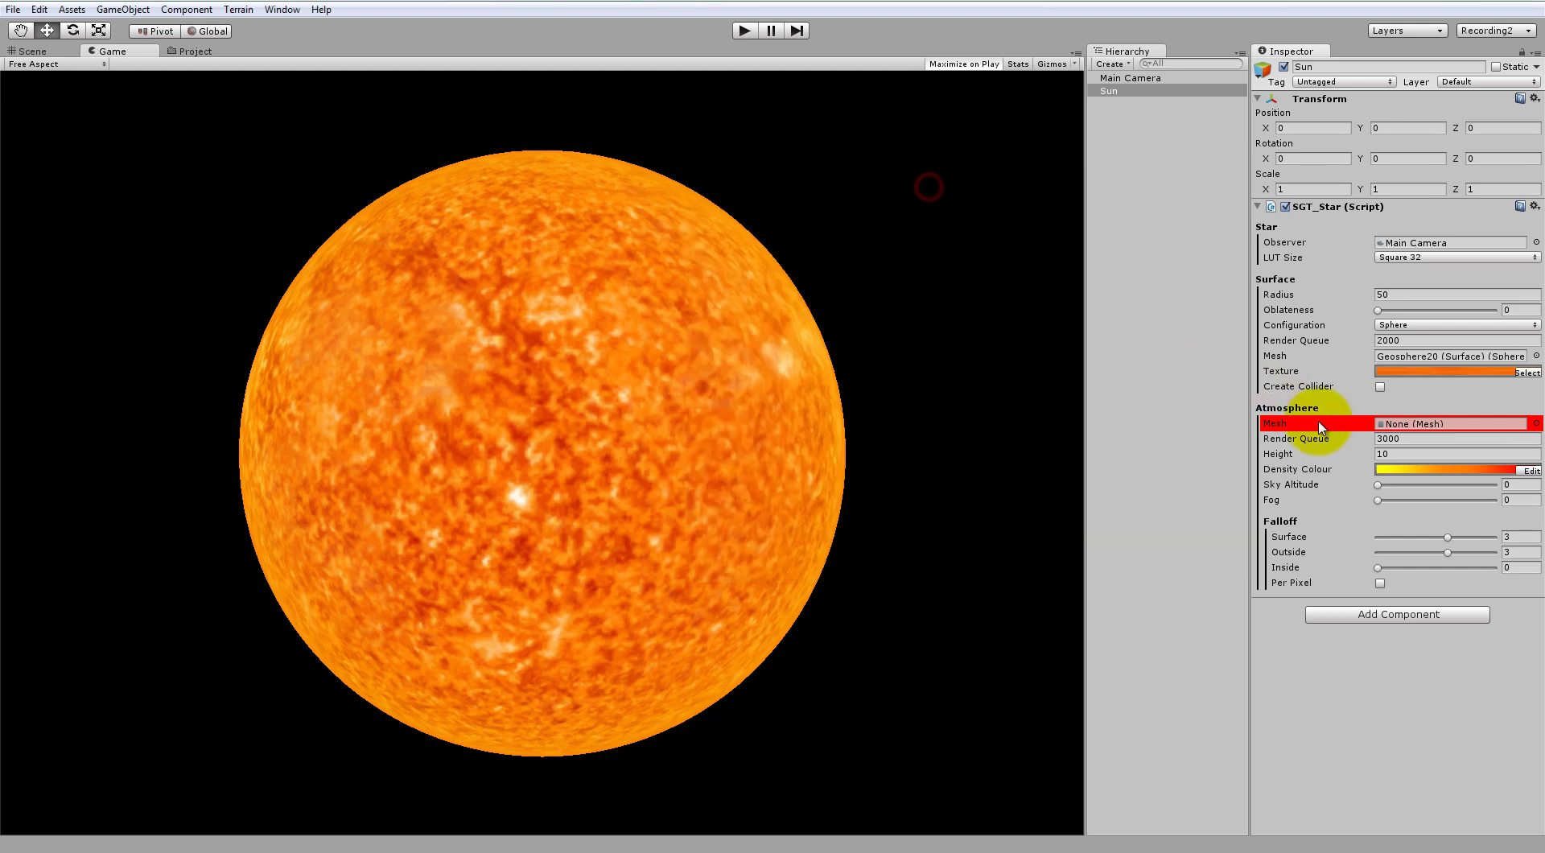
left_click(1536, 424)
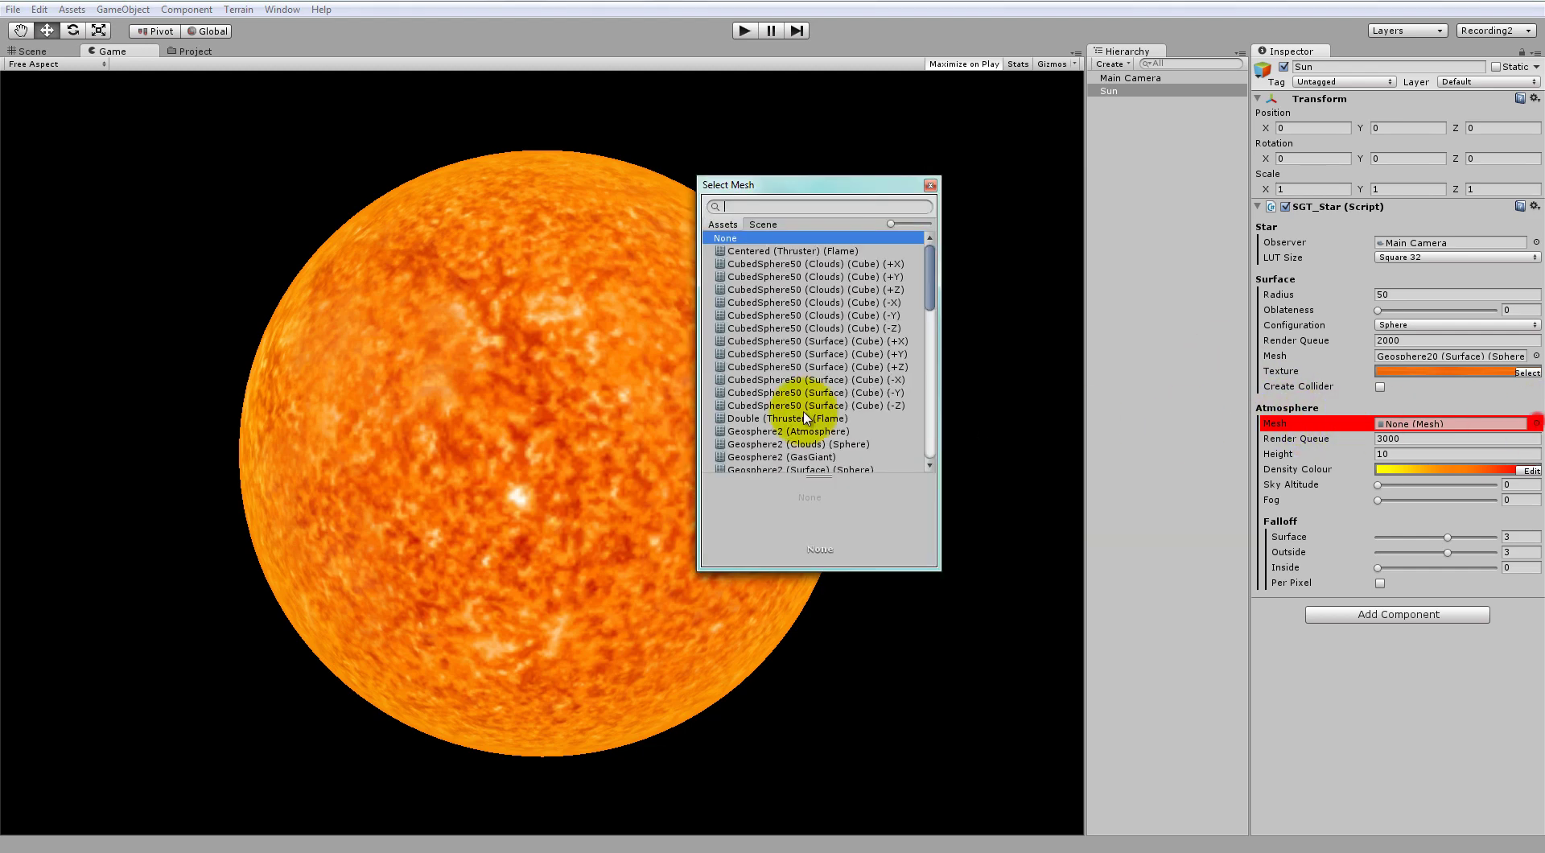
type("atmosphere")
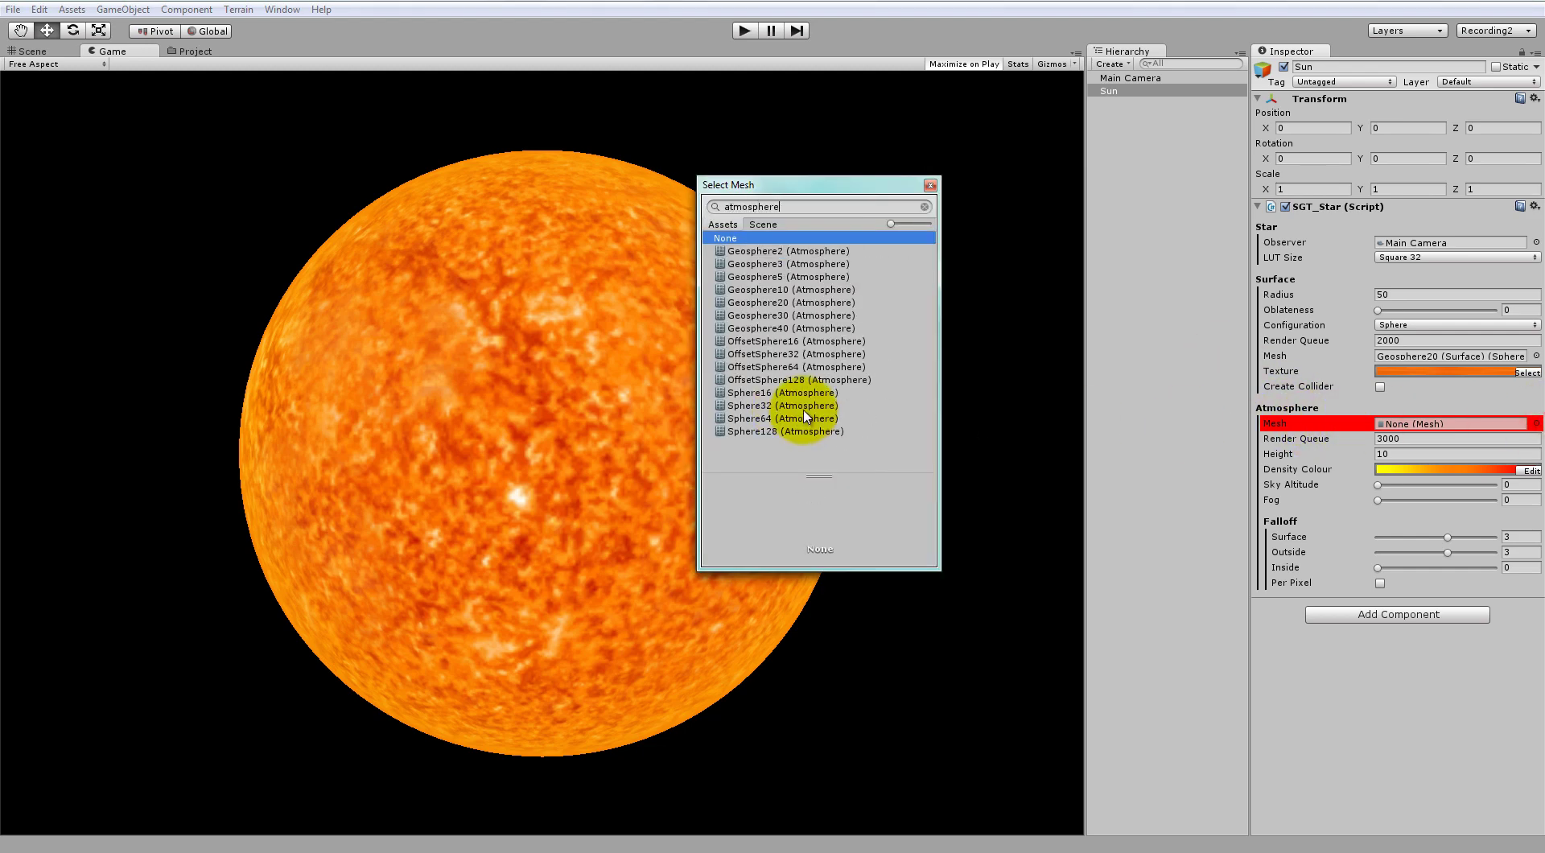
left_click(770, 304)
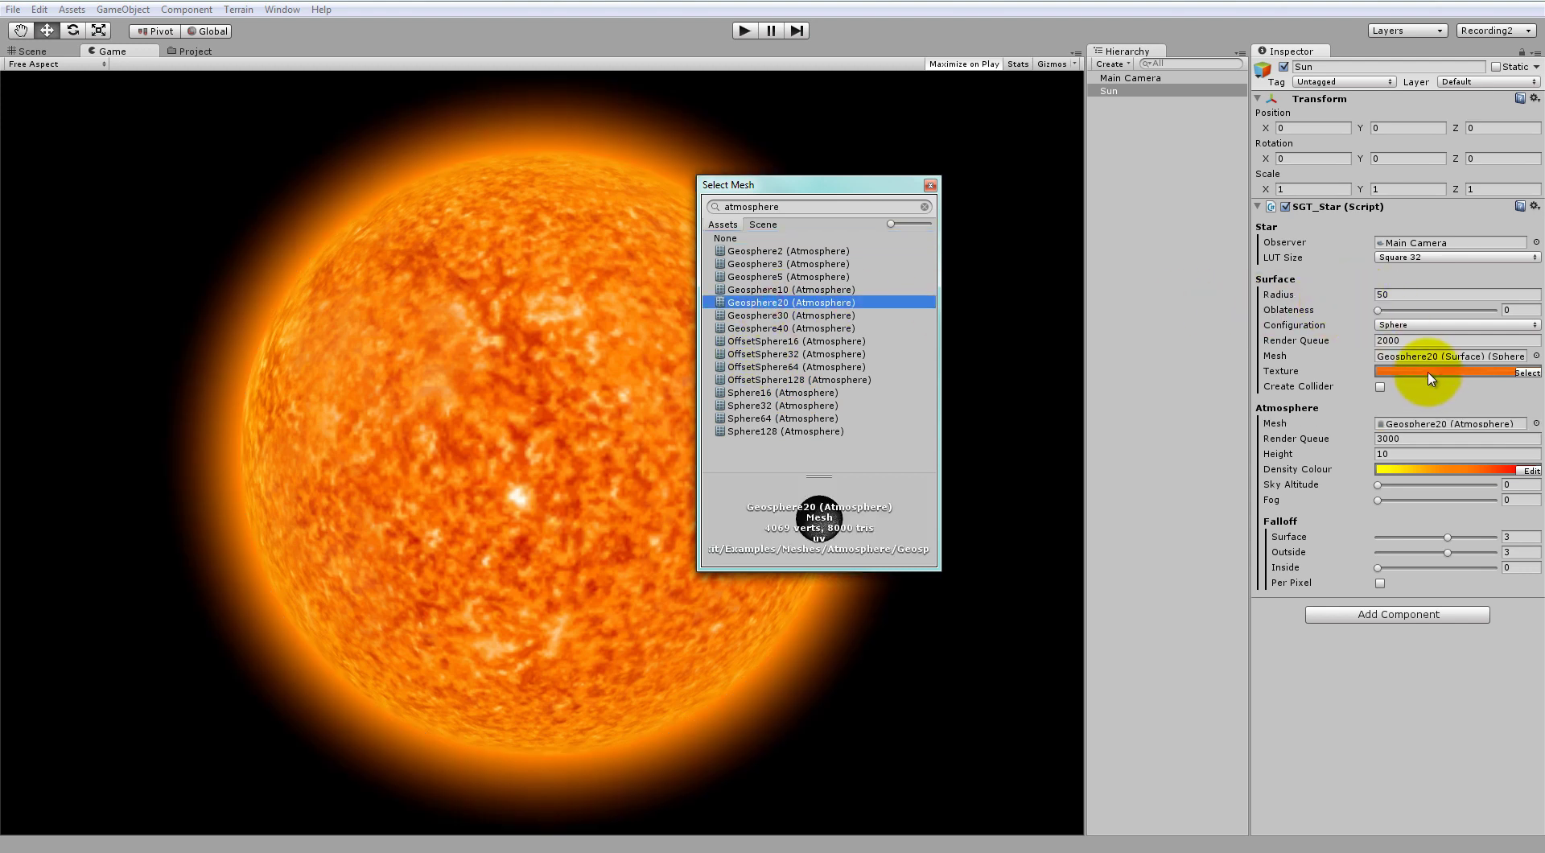
left_click(930, 185)
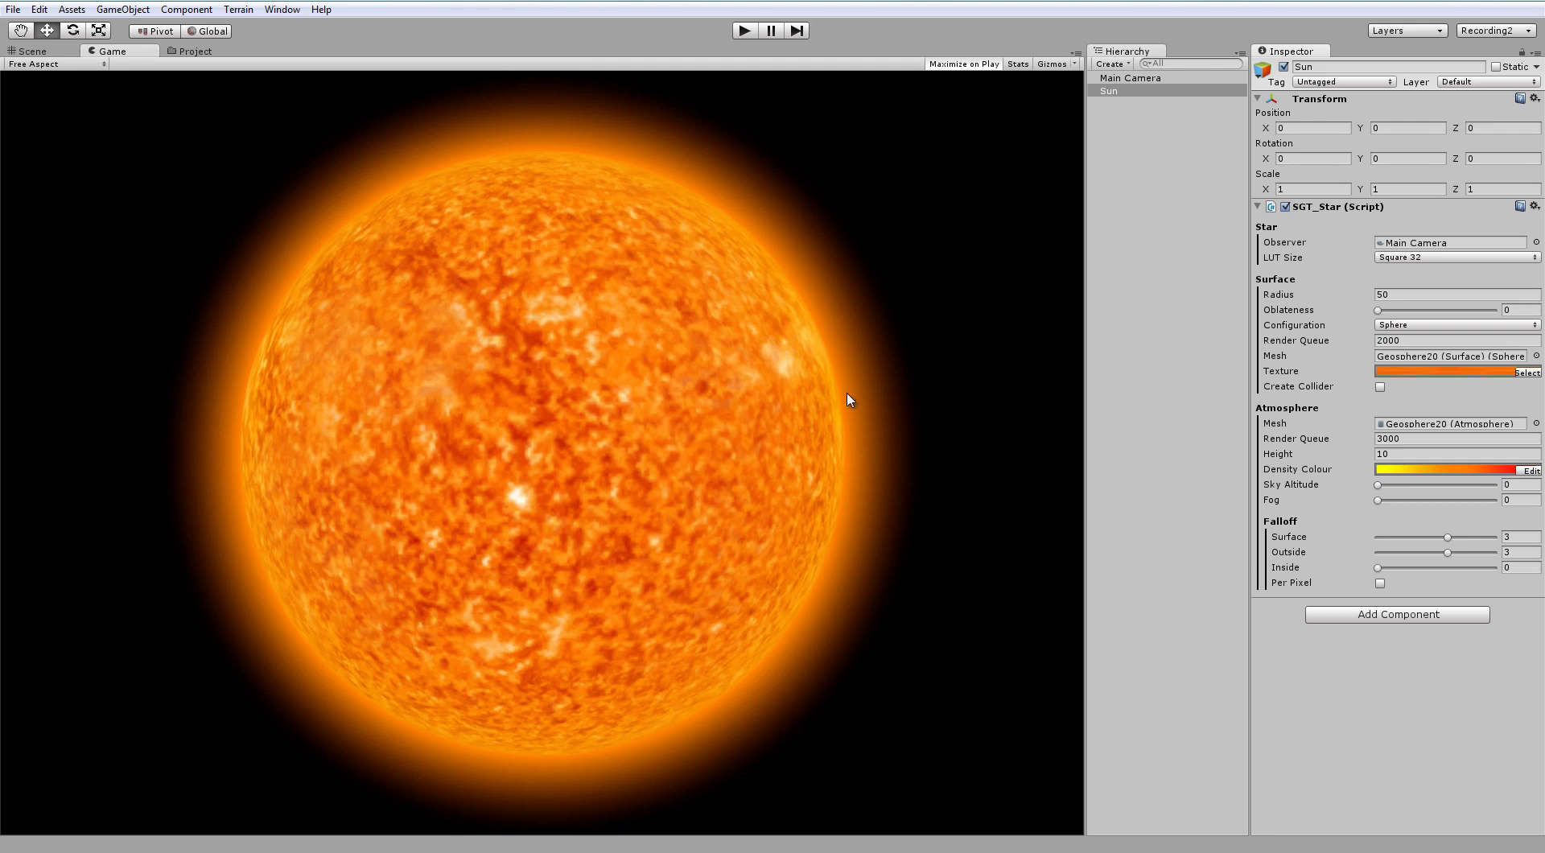
left_click(1323, 455)
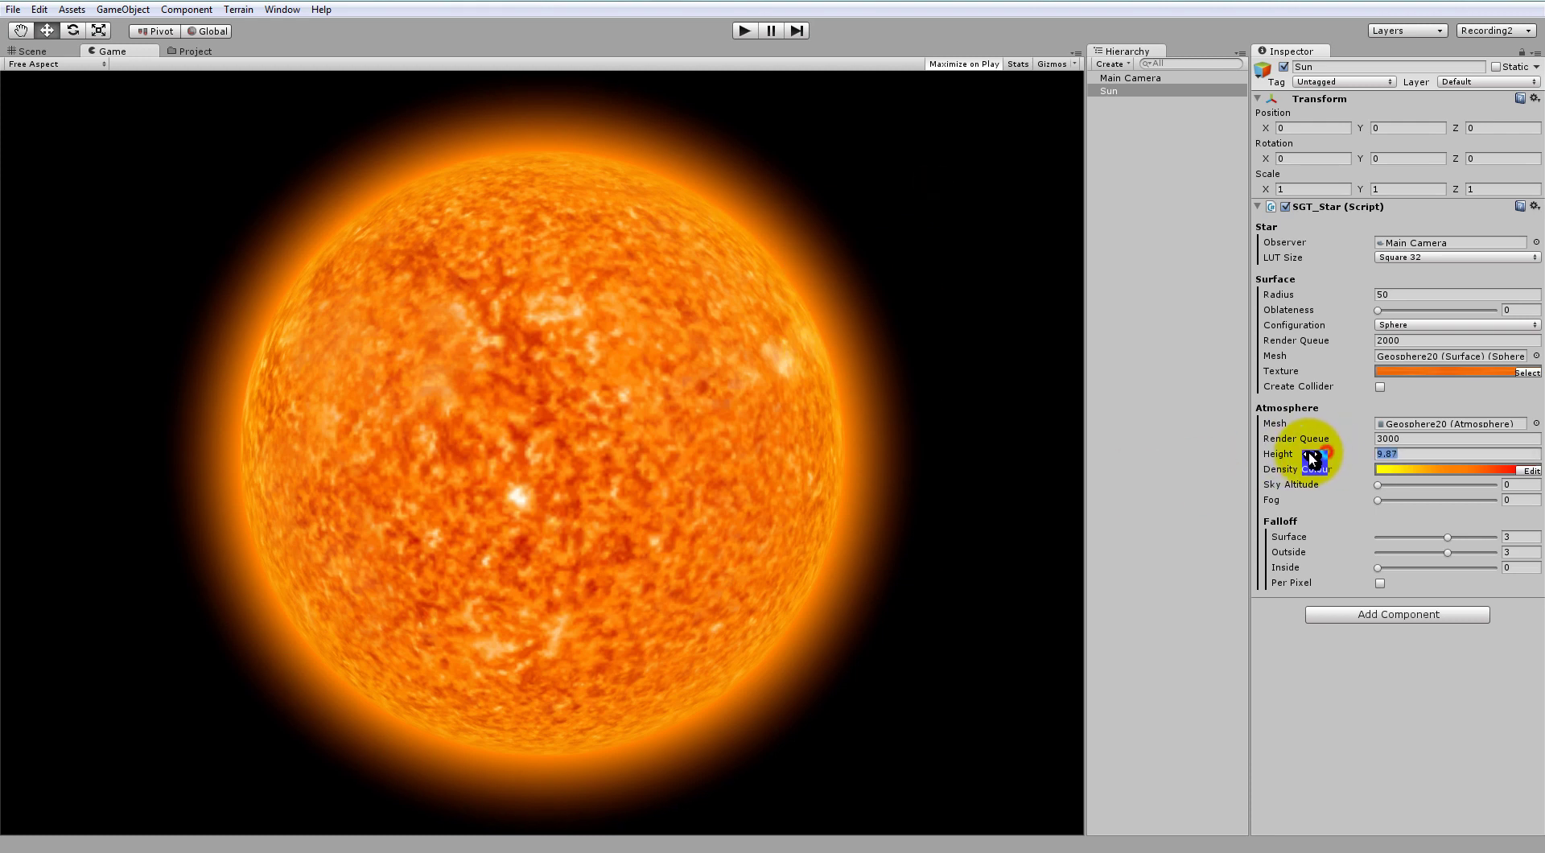
mouse_move(1313, 459)
left_mouse_down()
mouse_move(1142, 452)
mouse_move(922, 478)
left_mouse_up()
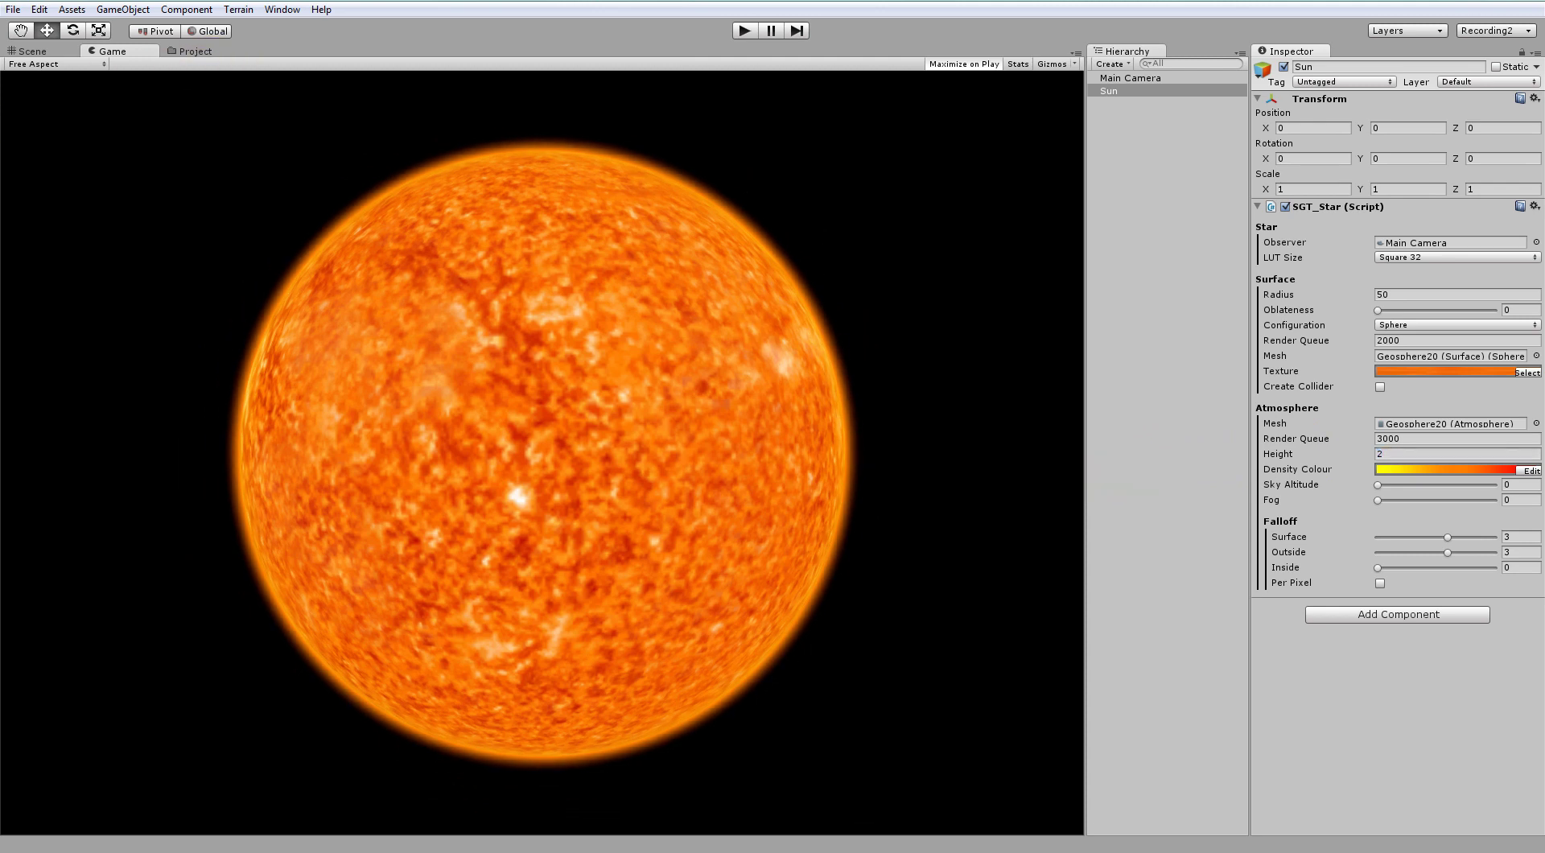
Step: Add the Space Graphics Toolkit Corona component to the Sun
left_click(192, 10)
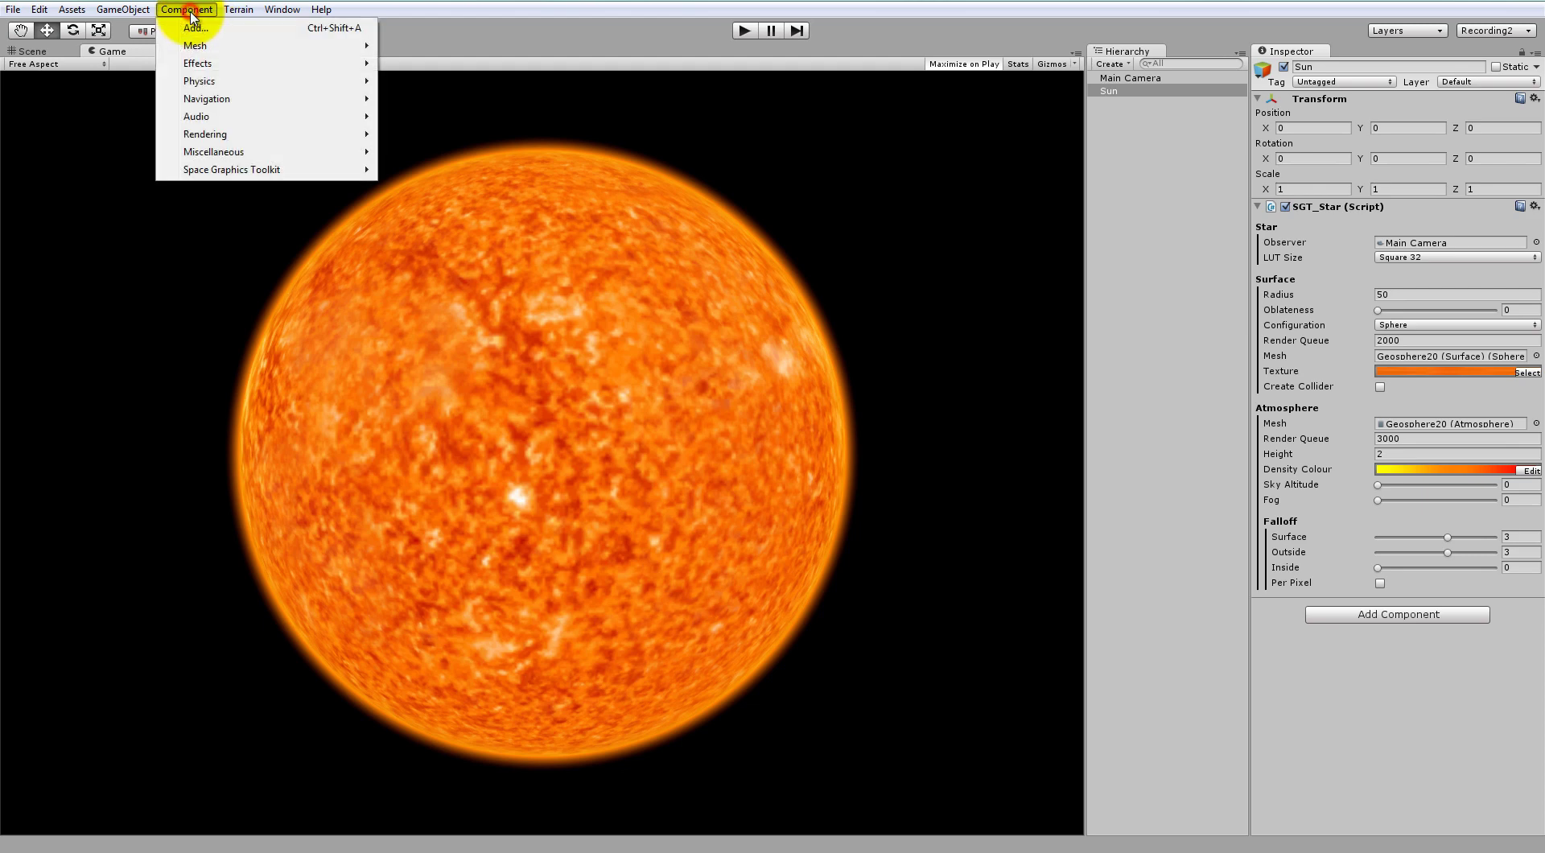
mouse_move(225, 171)
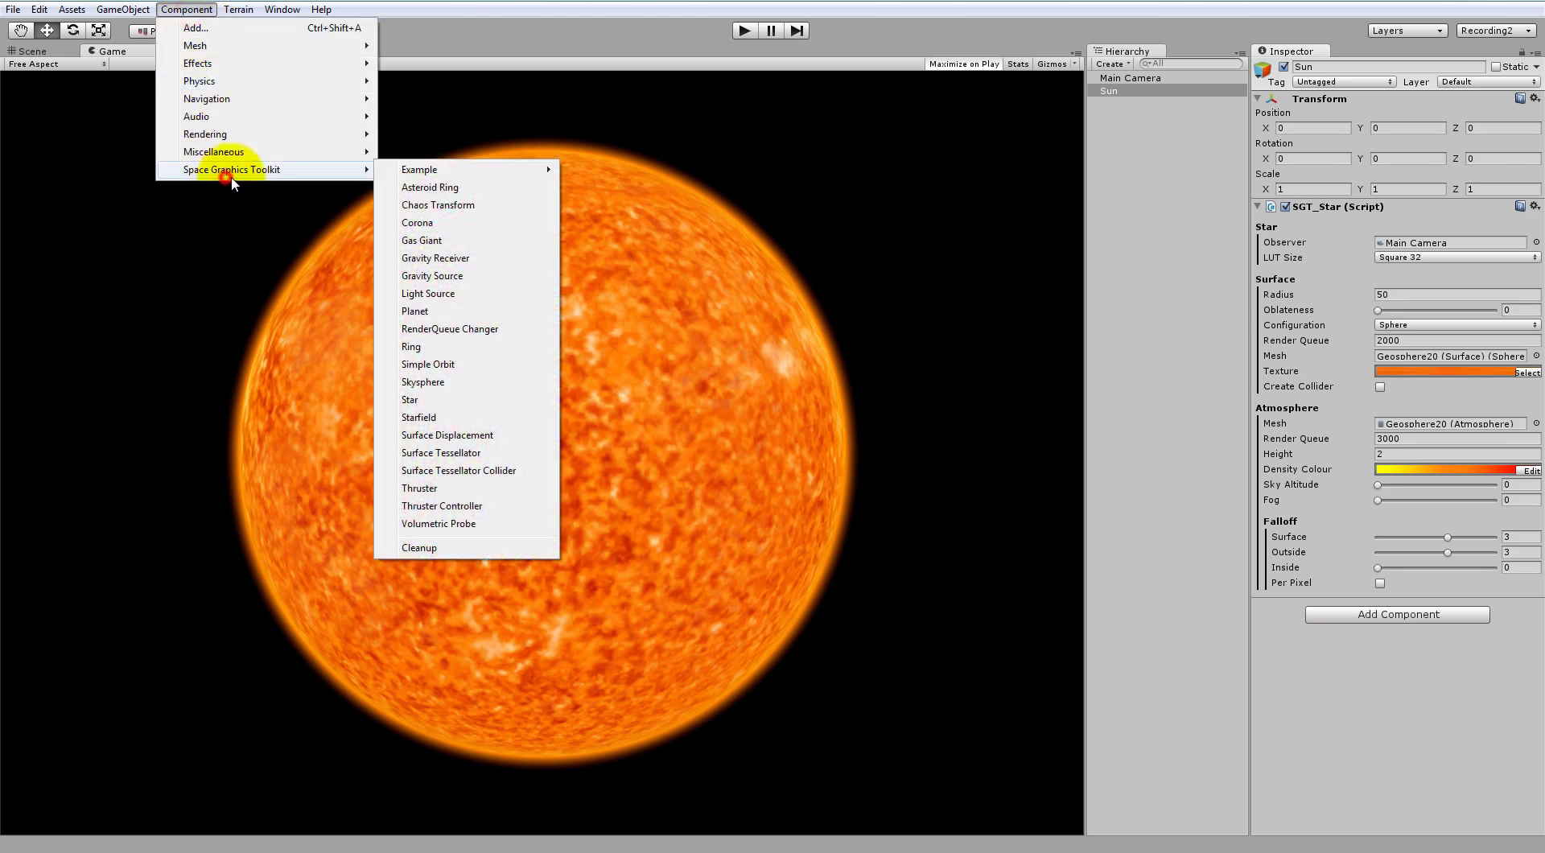
left_click(449, 223)
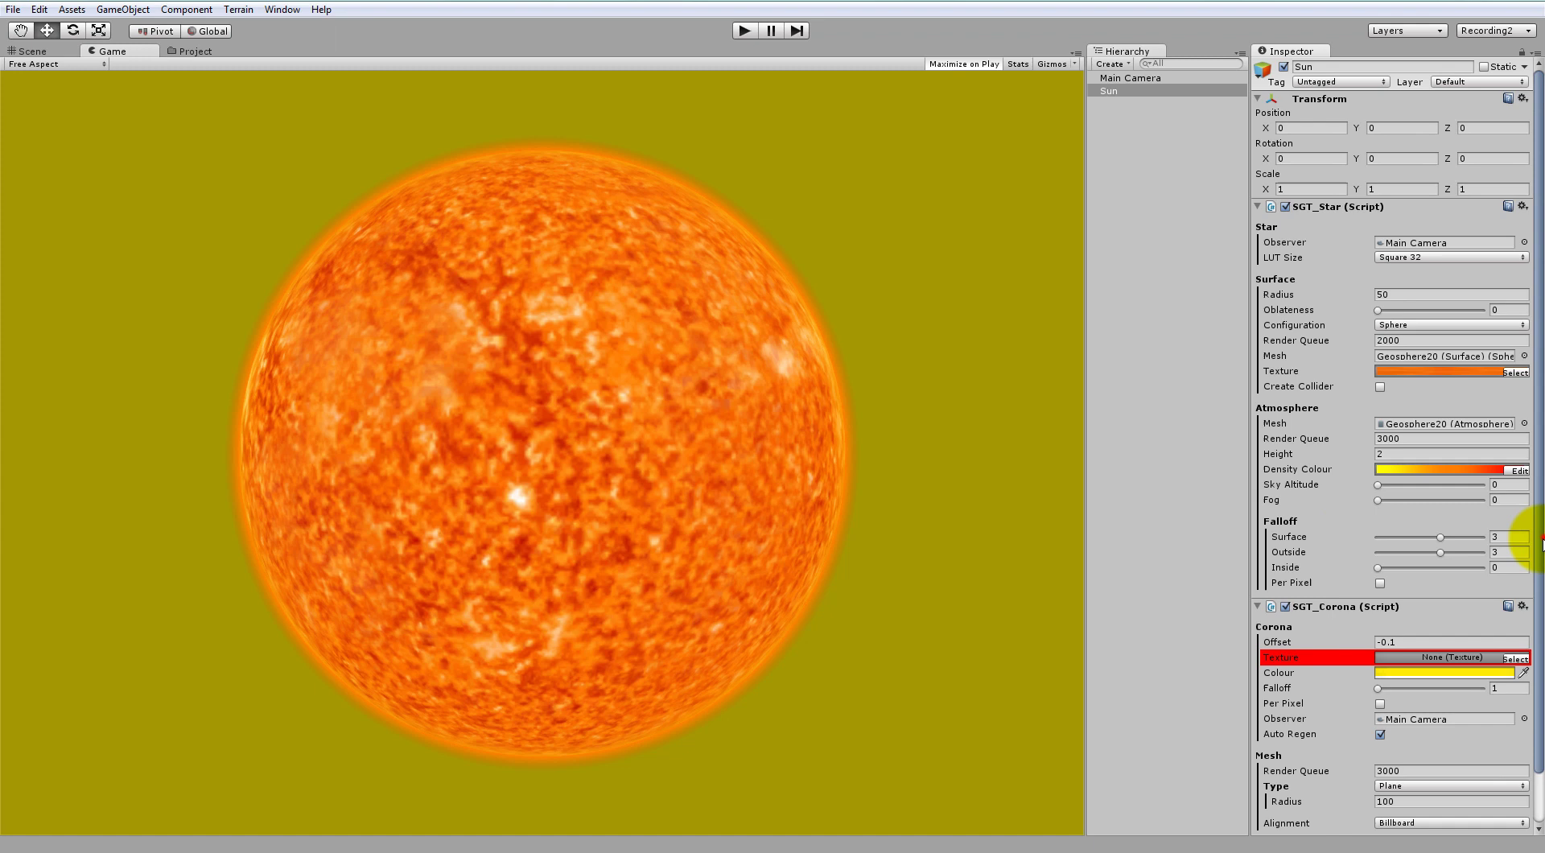
scroll(1528, 643, "down", 3)
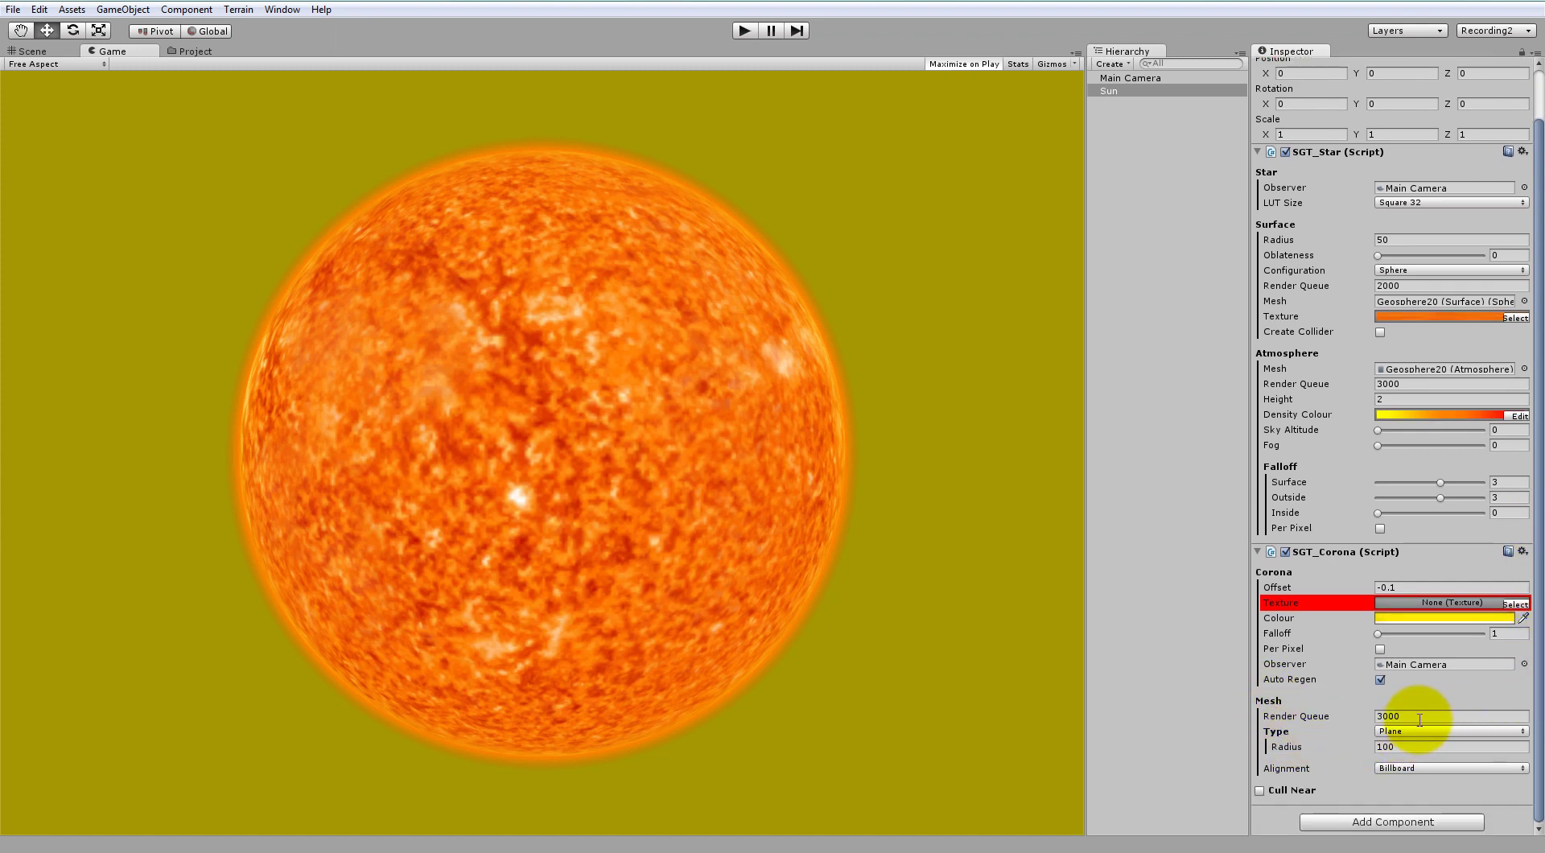
Step: Texture the sun's corona with Corona (Corona) (Plane), found by searching 'co'
left_click(1516, 605)
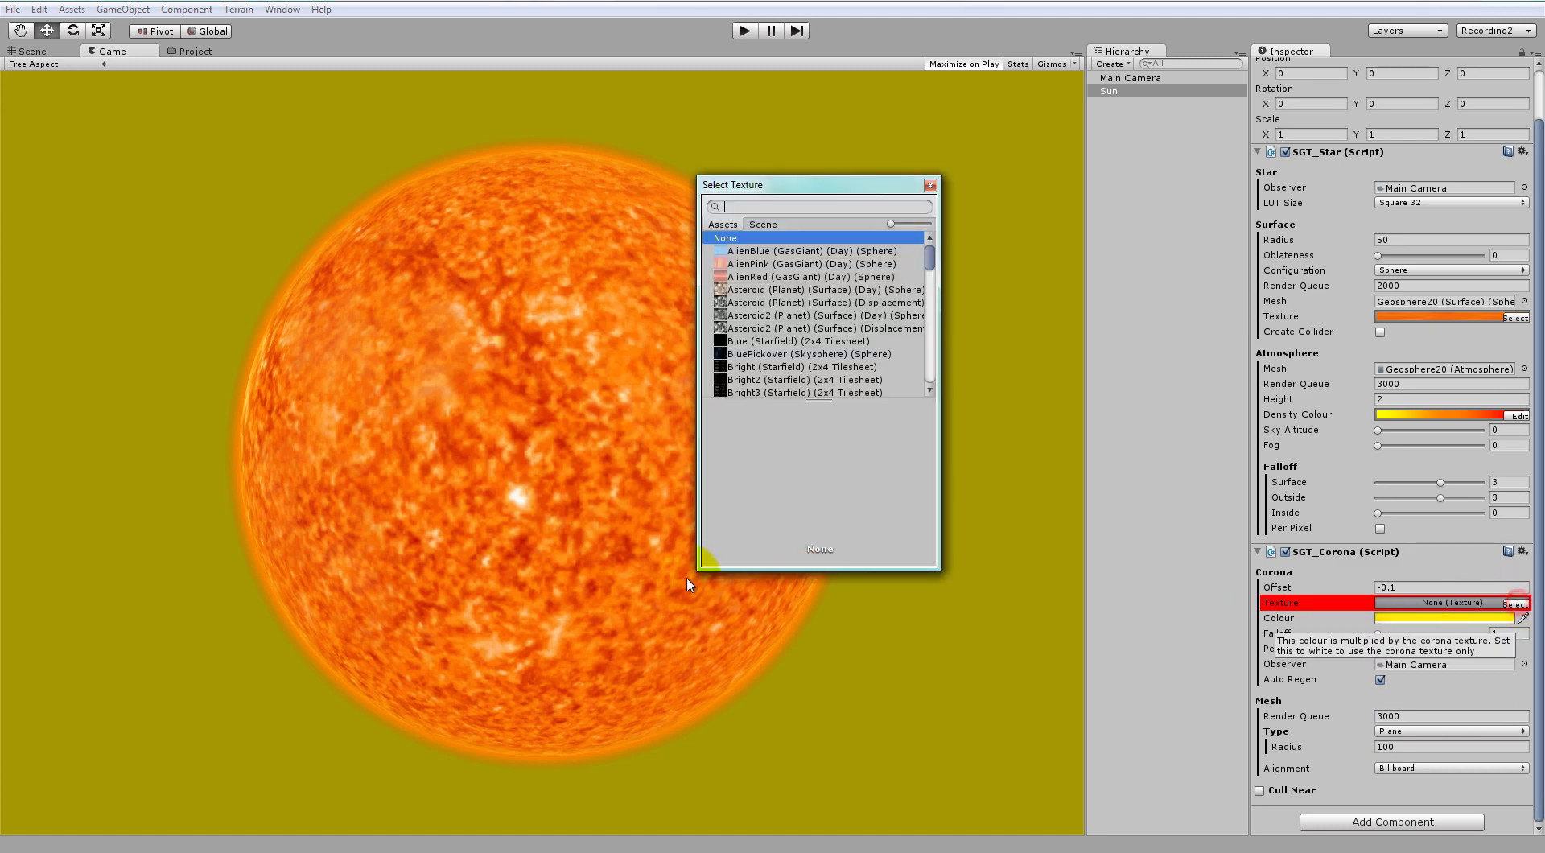
type("corona")
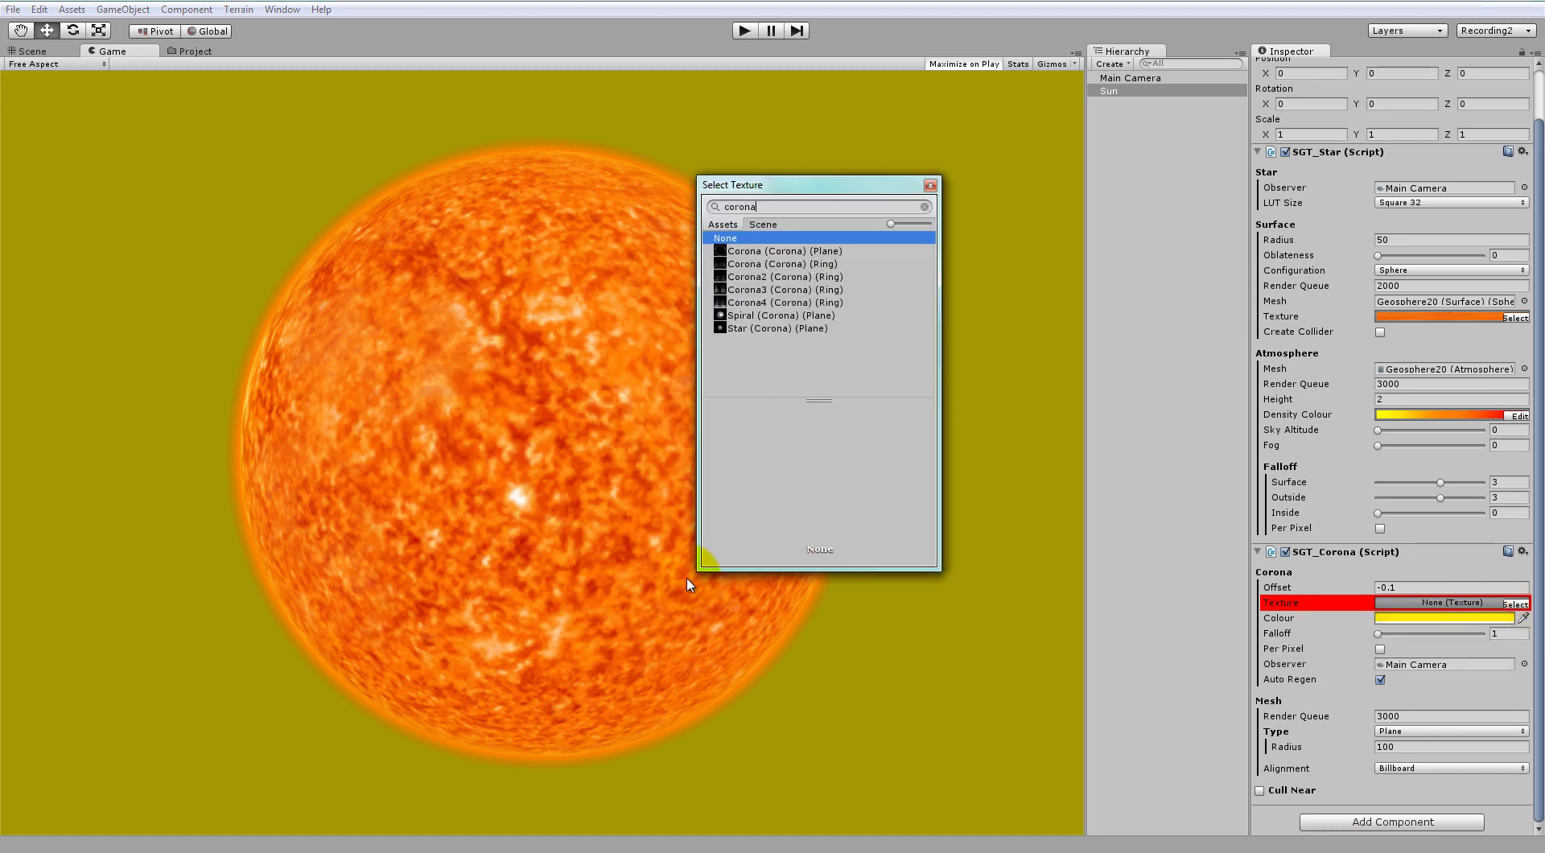
left_click(823, 251)
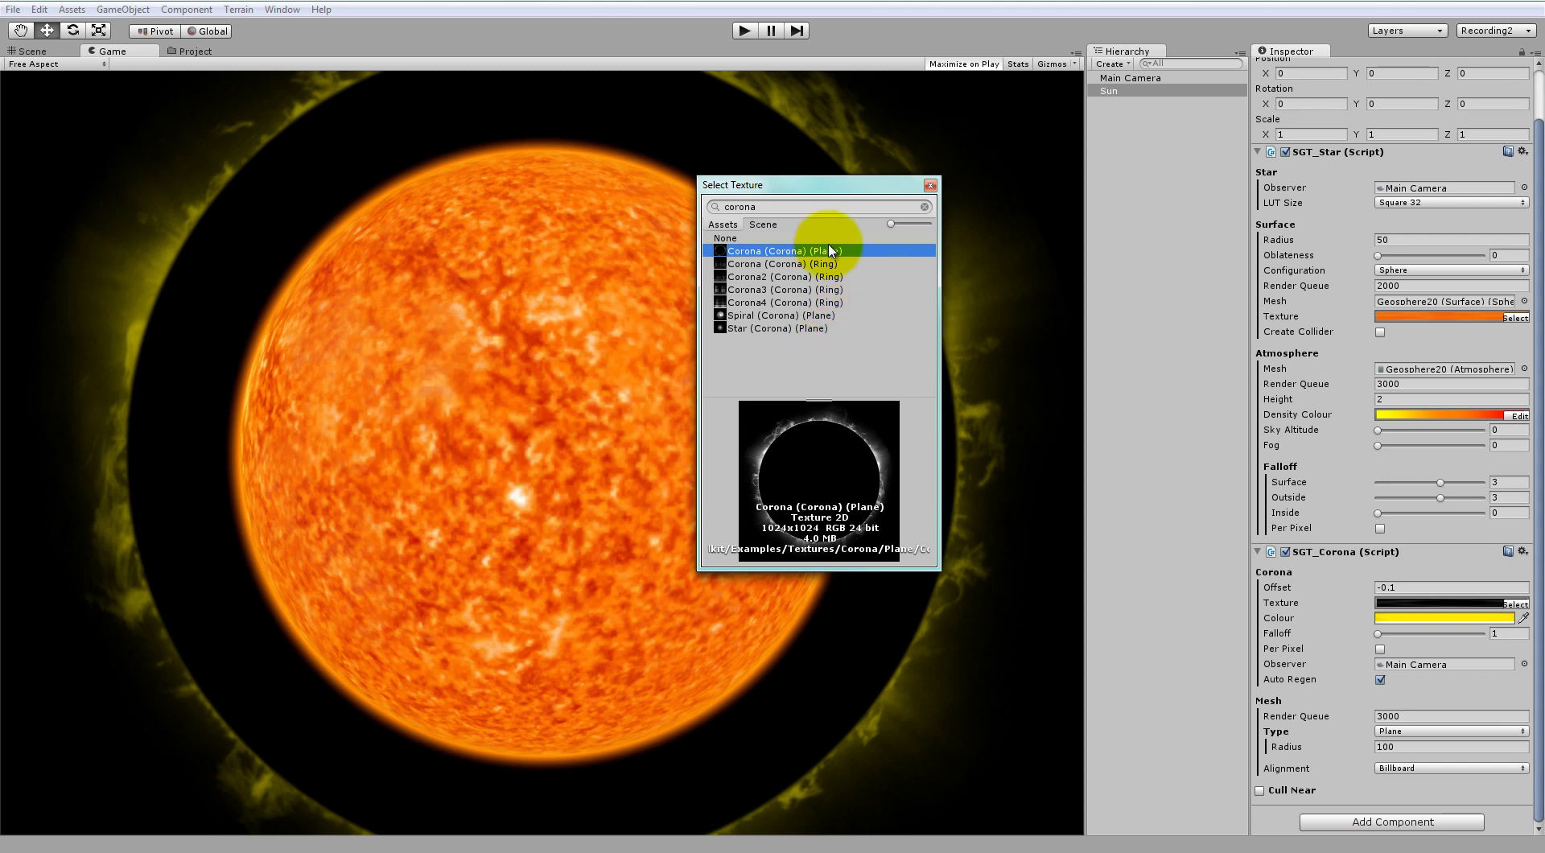
left_click(931, 186)
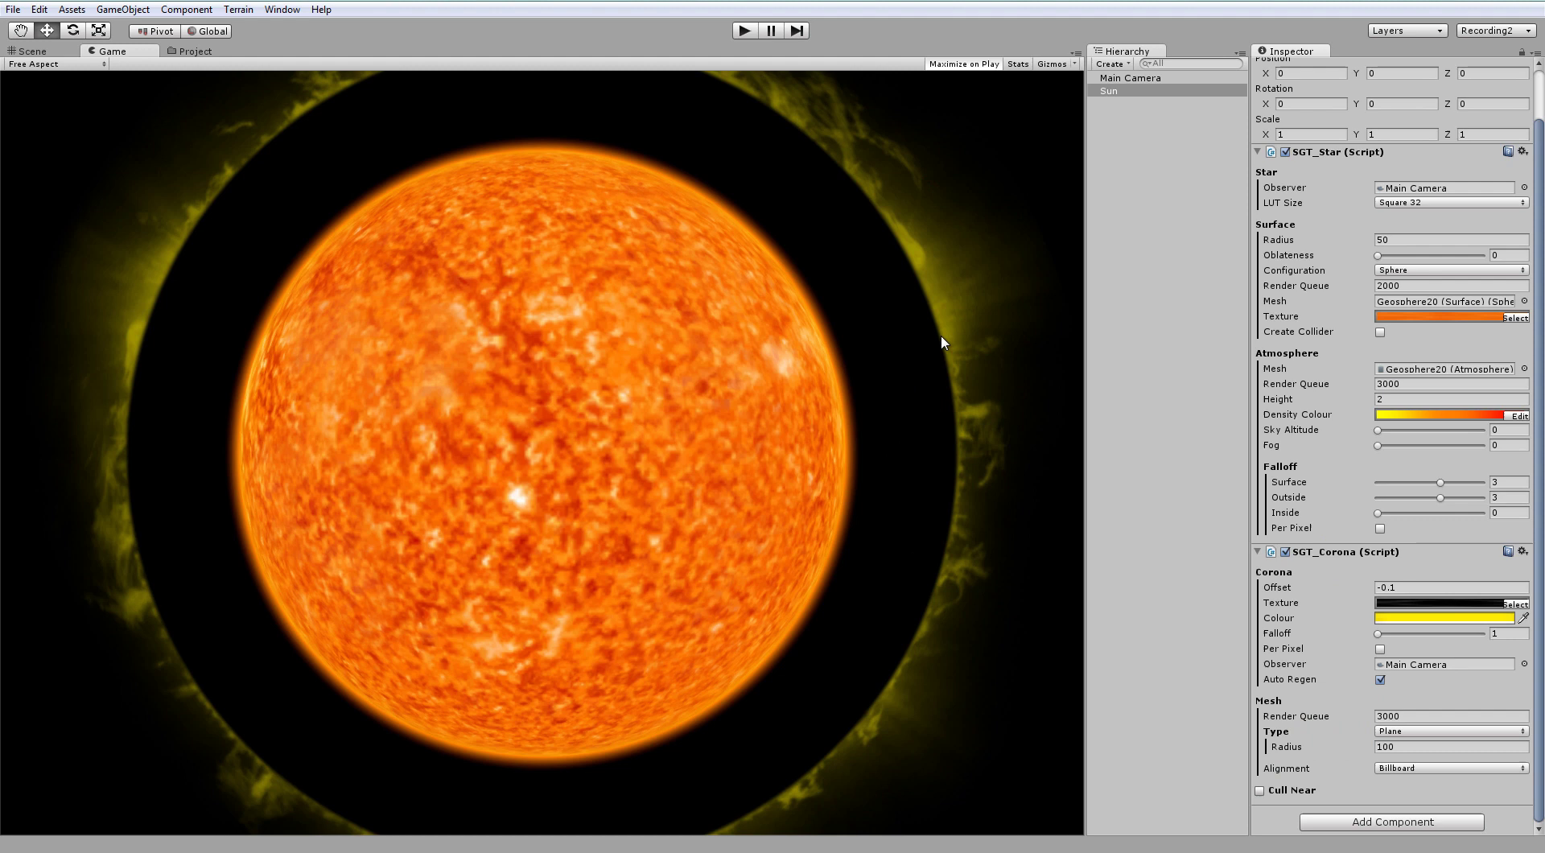
Step: Reduce the corona mesh radius from 100 to about 72.43, then revisit the corona texture choices
left_click_drag(1304, 713, 604, 742)
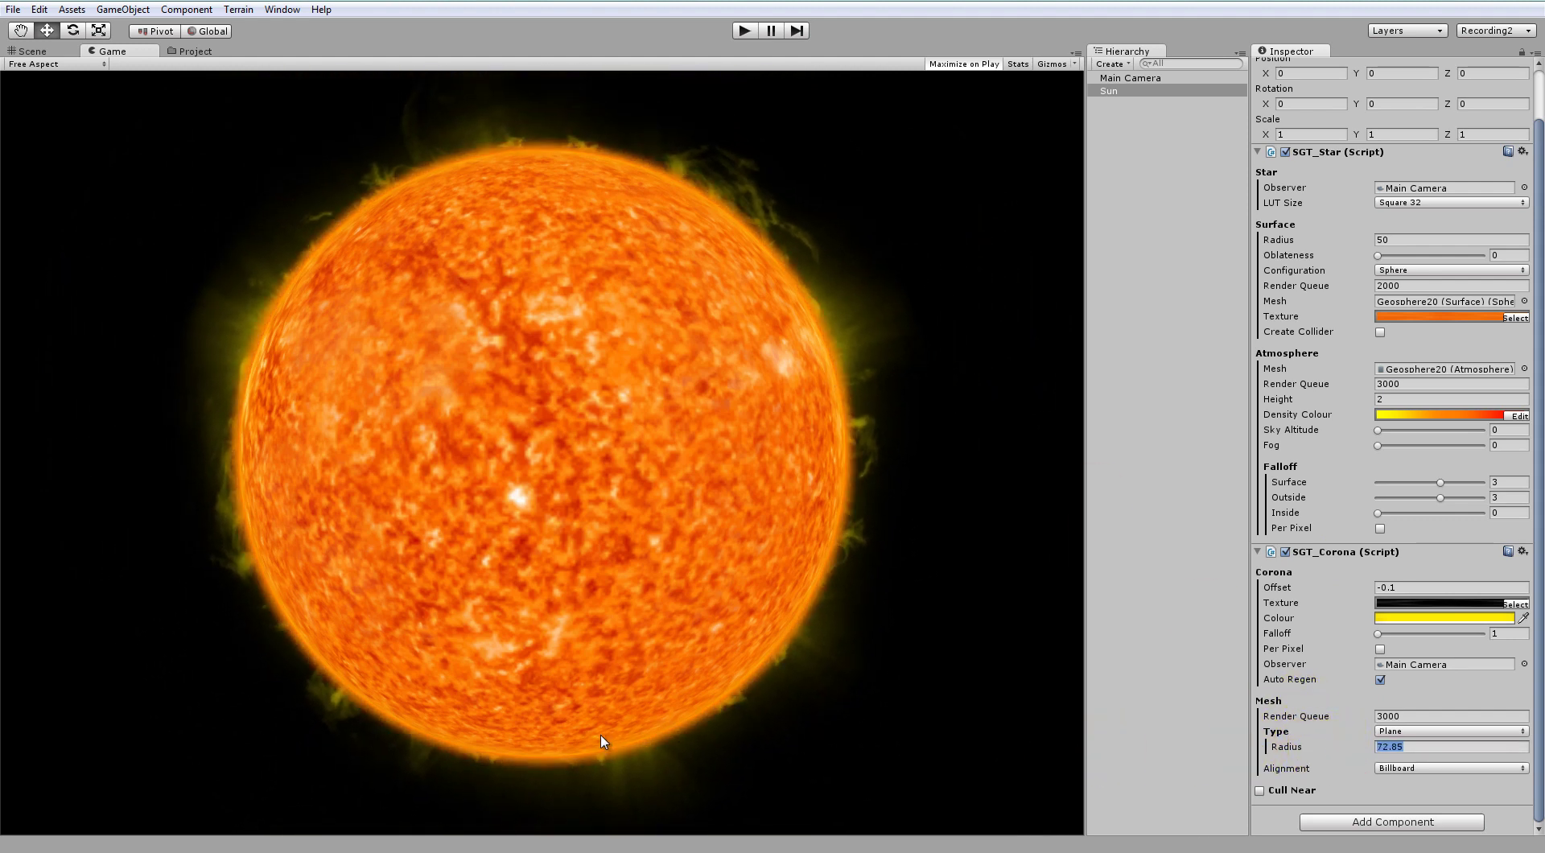
left_click(1370, 741)
left_click(1516, 604)
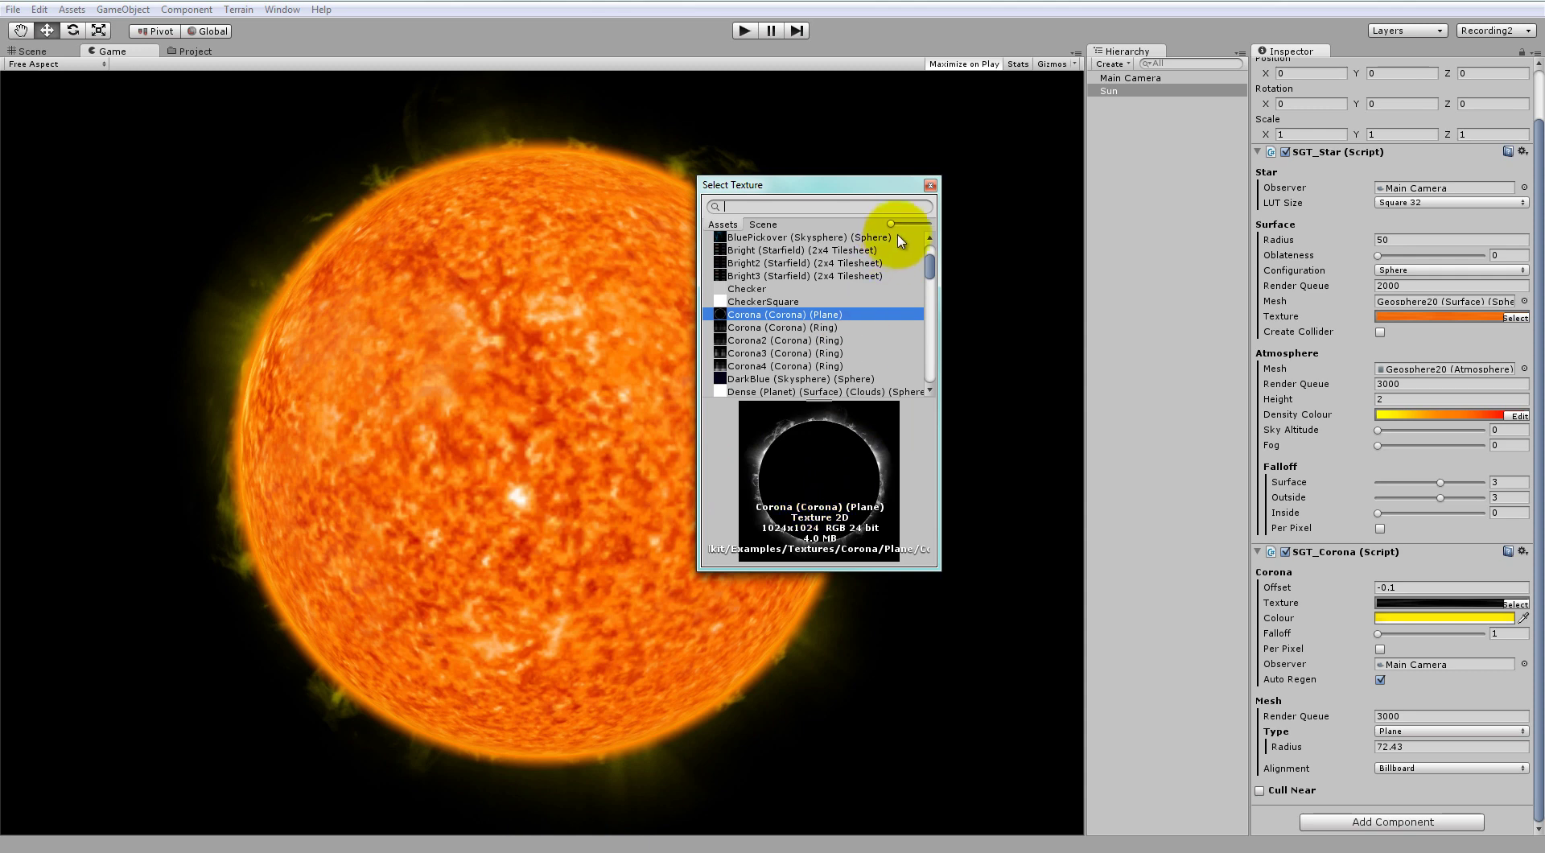
Step: Switch the corona mesh type to Ring
left_click(930, 184)
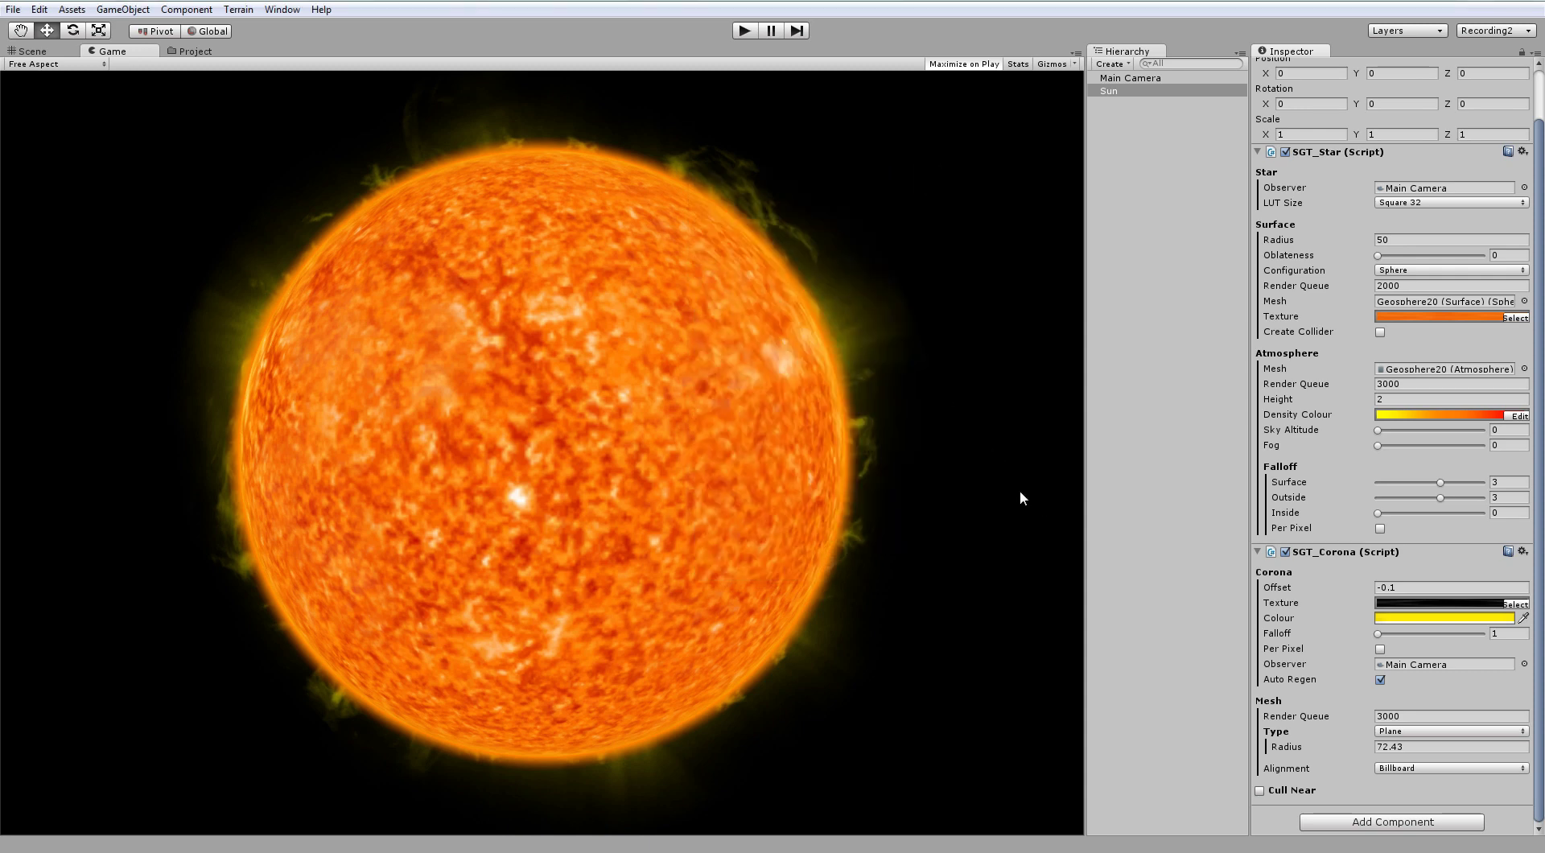
left_click(1405, 730)
left_click(1412, 762)
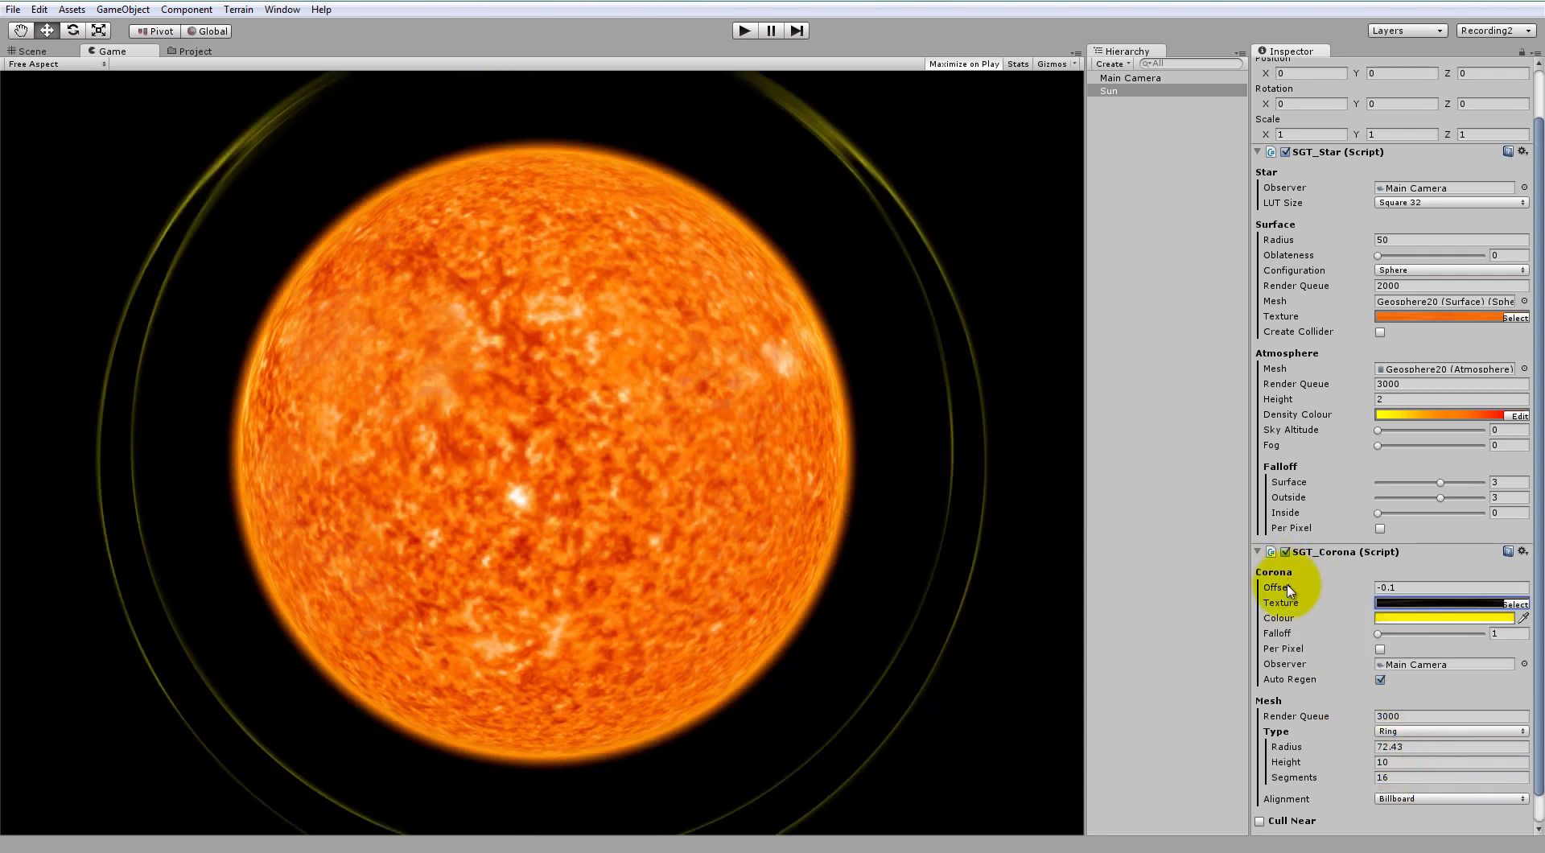
Step: Texture the ring corona with Corona (Corona) (Ring)
left_click(1501, 605)
type("corona")
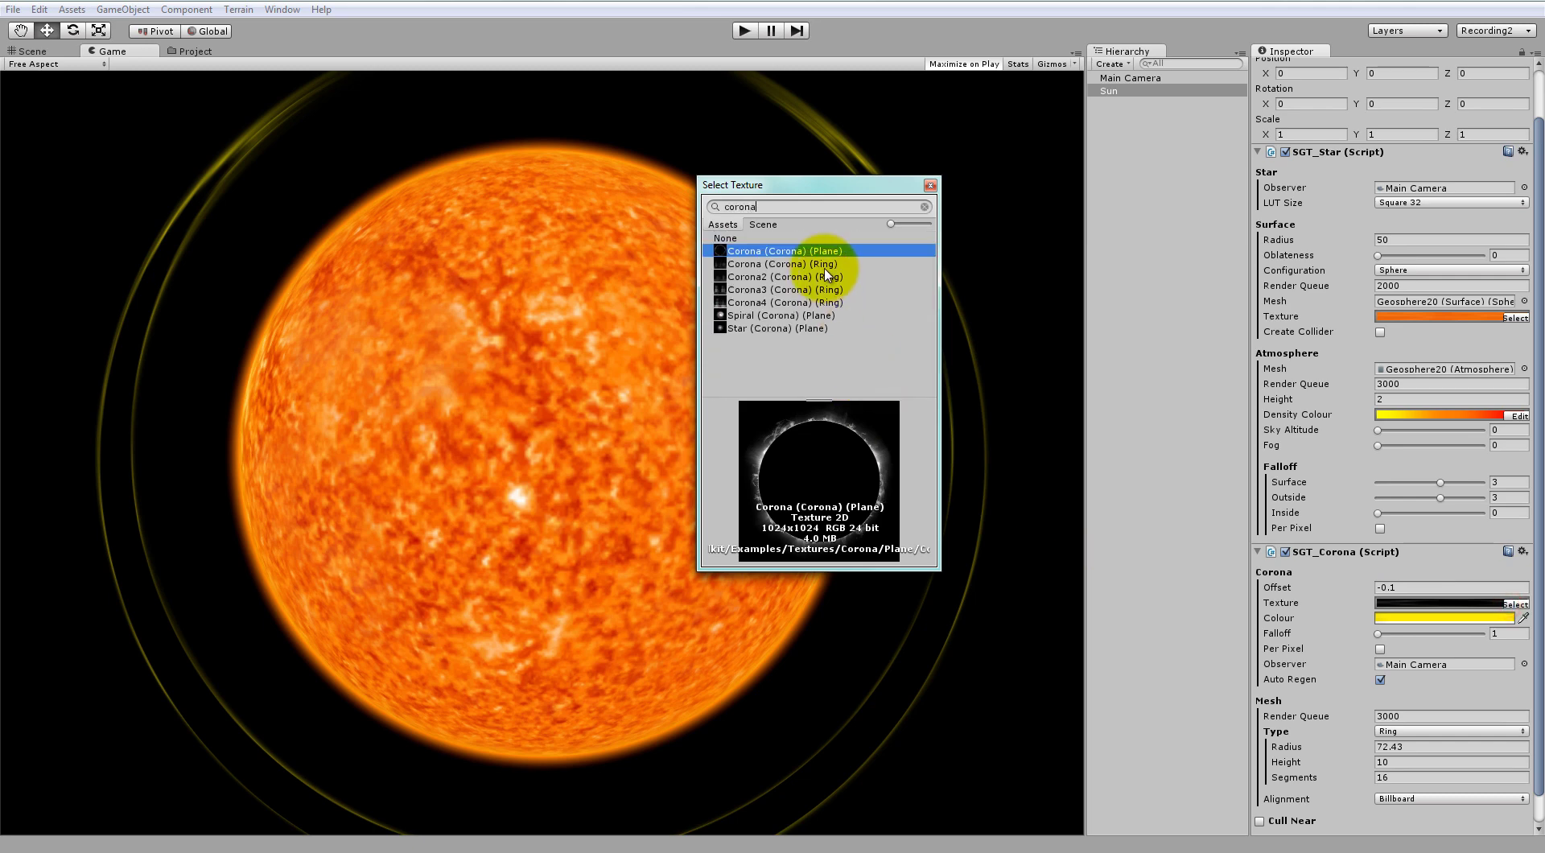
left_click(773, 263)
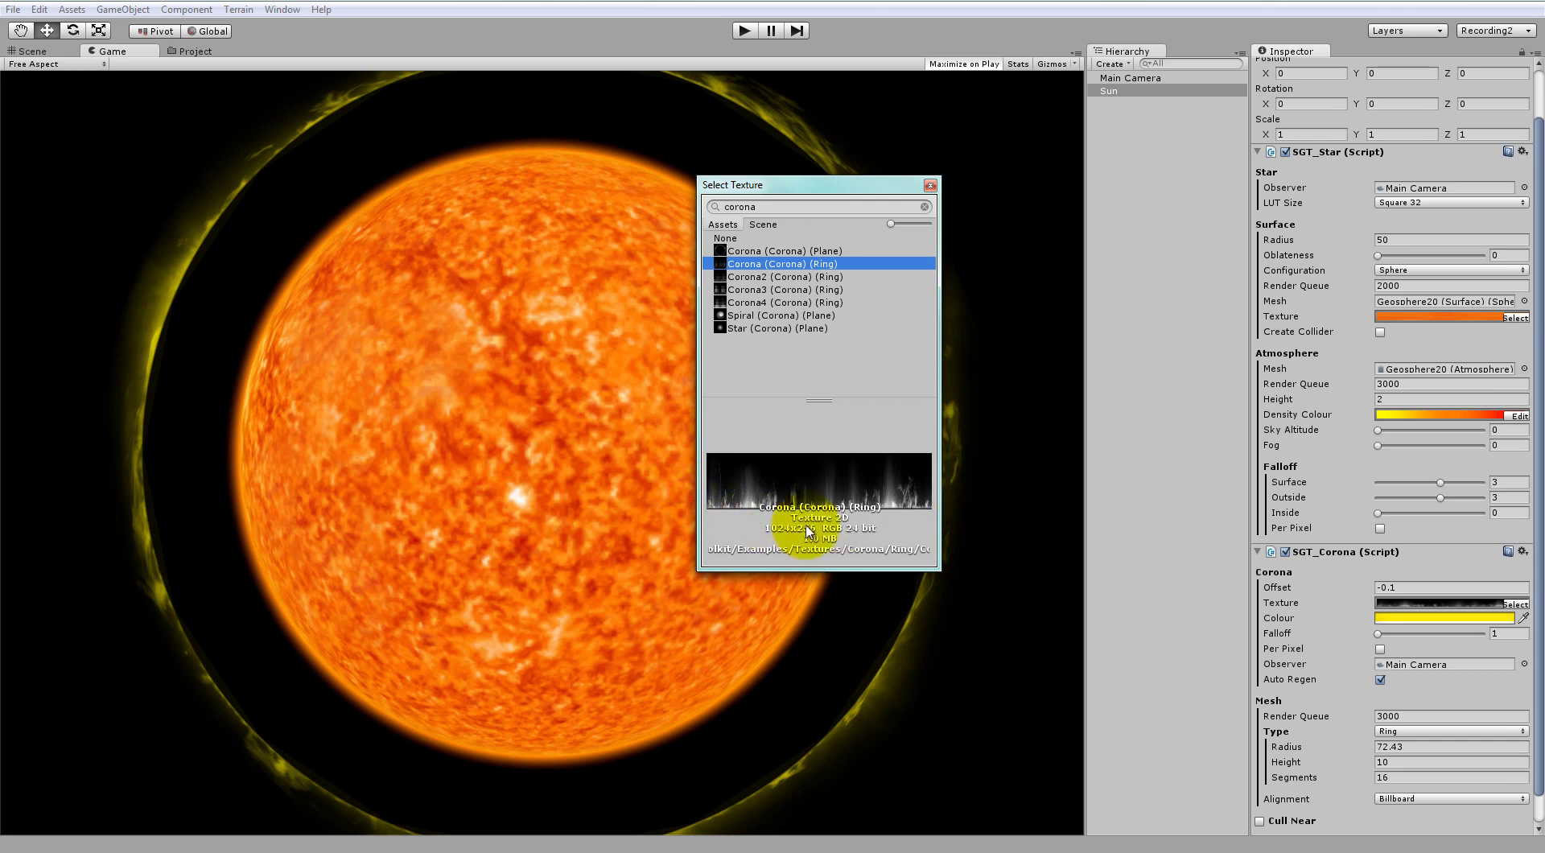
left_click(931, 185)
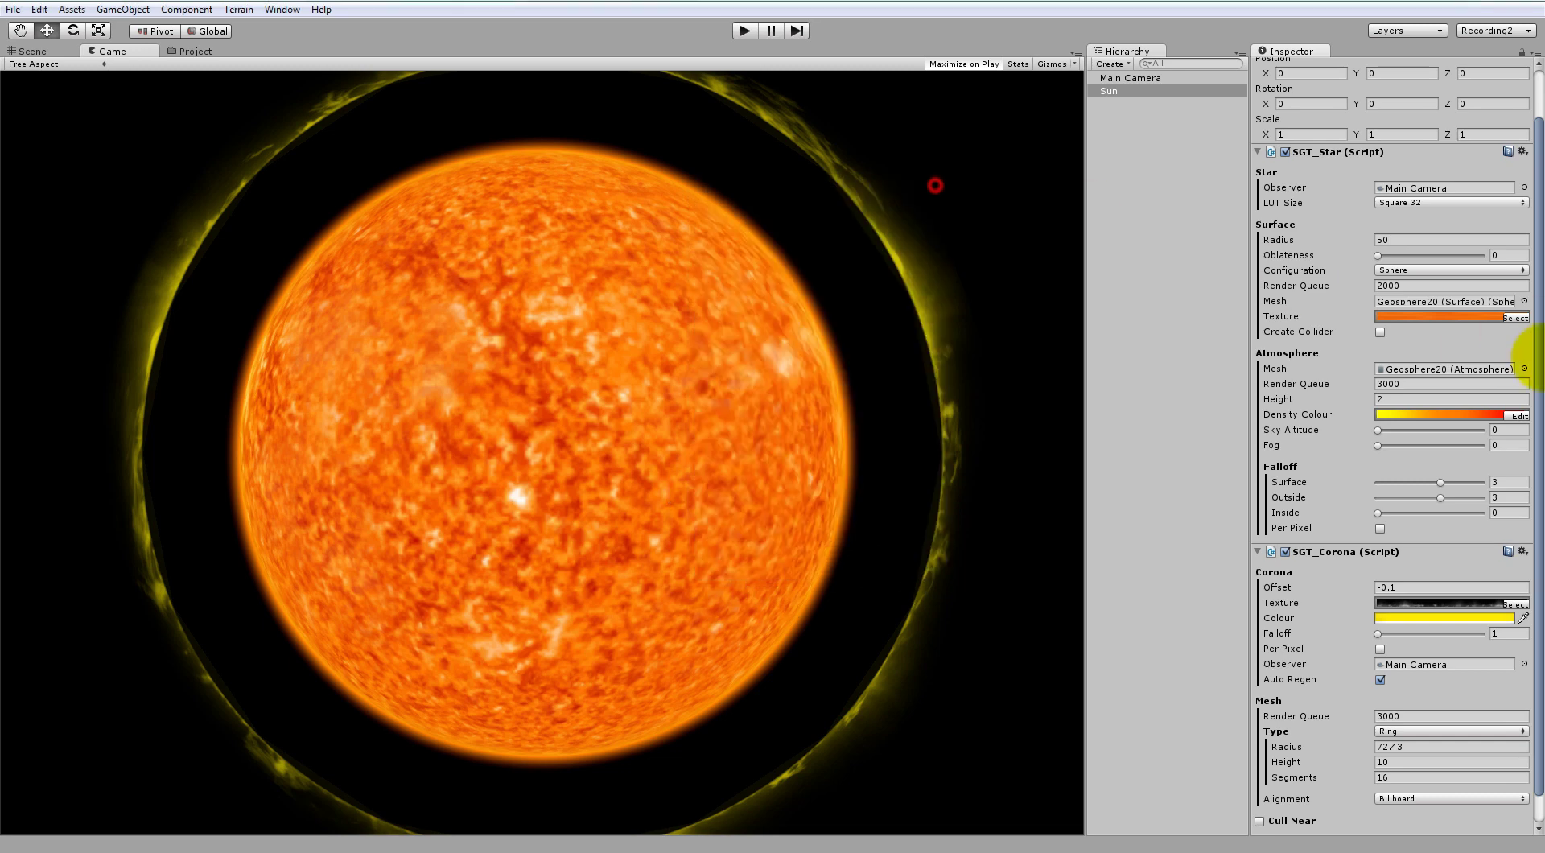
Step: Set the corona ring's height to 33.1 and its radius to 50
scroll(1528, 378, "down", 2)
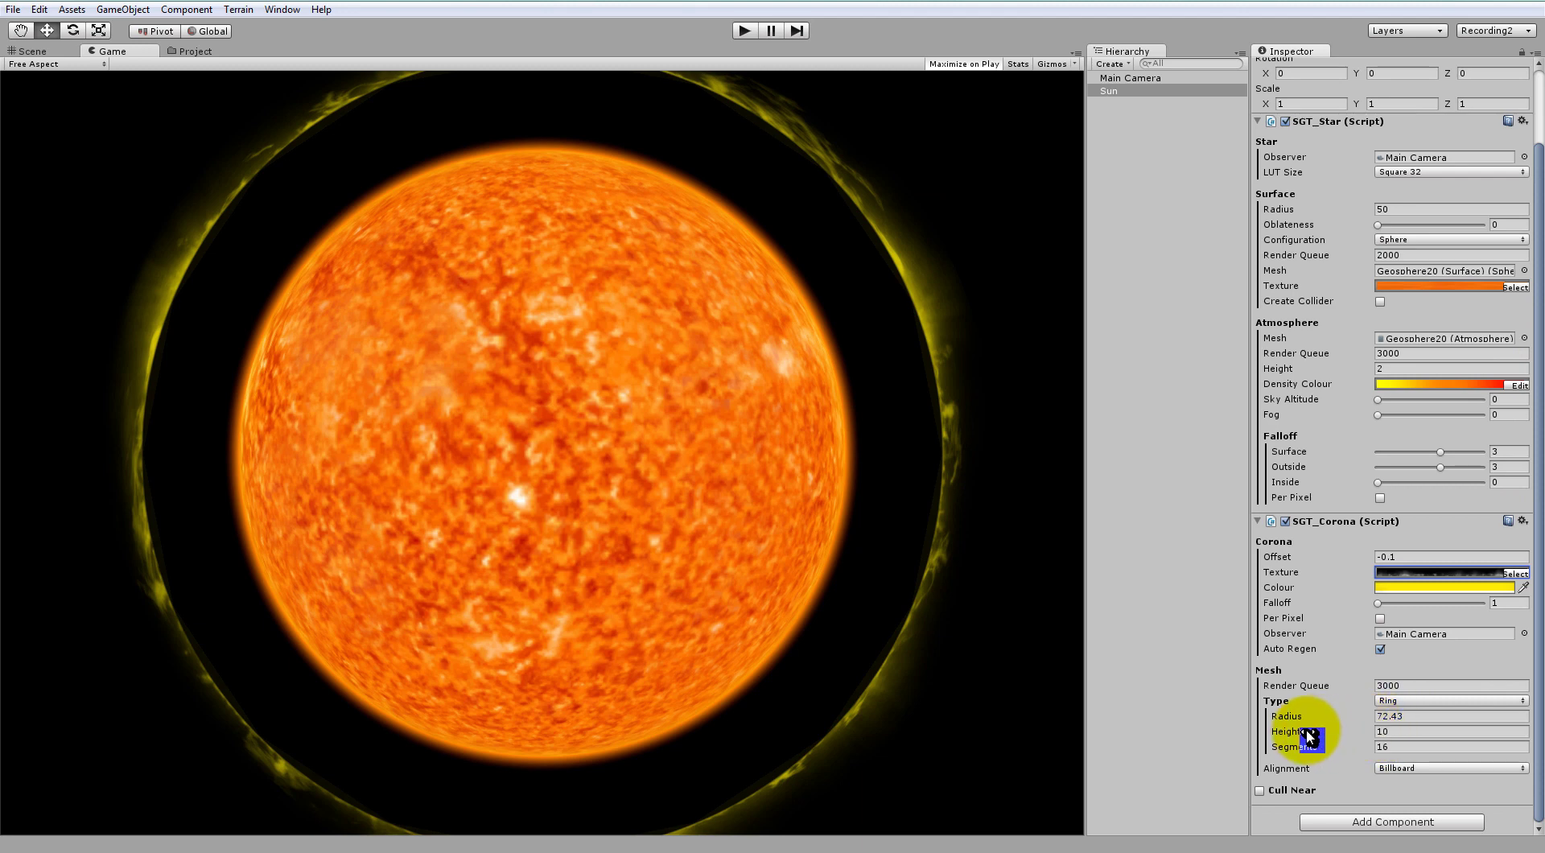
mouse_move(1306, 729)
left_mouse_down()
mouse_move(1387, 744)
mouse_move(1373, 727)
mouse_move(1280, 722)
left_mouse_up()
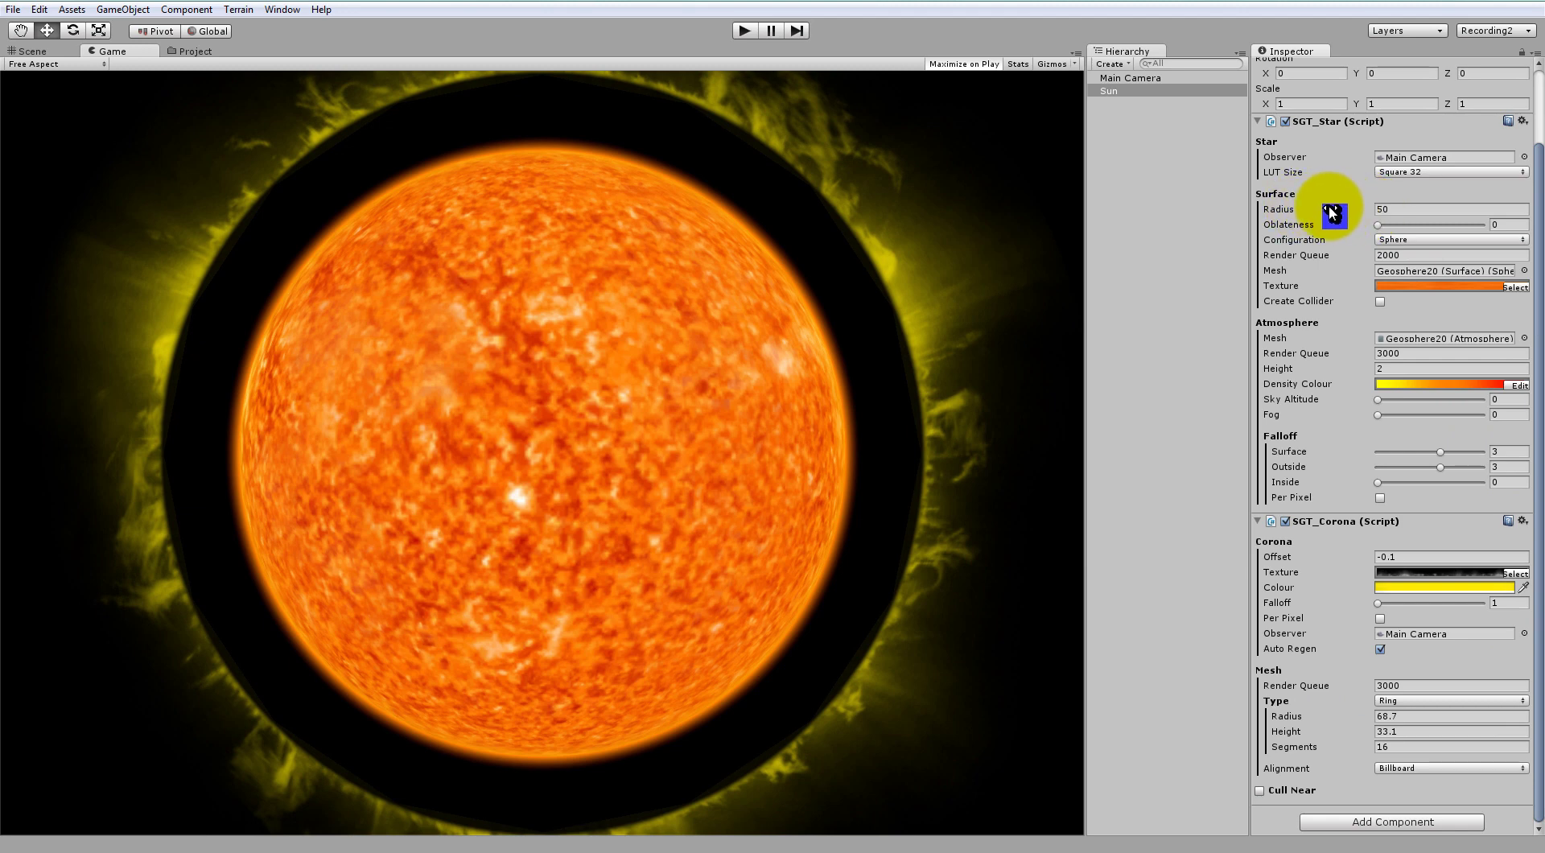
left_click(1406, 716)
type("50")
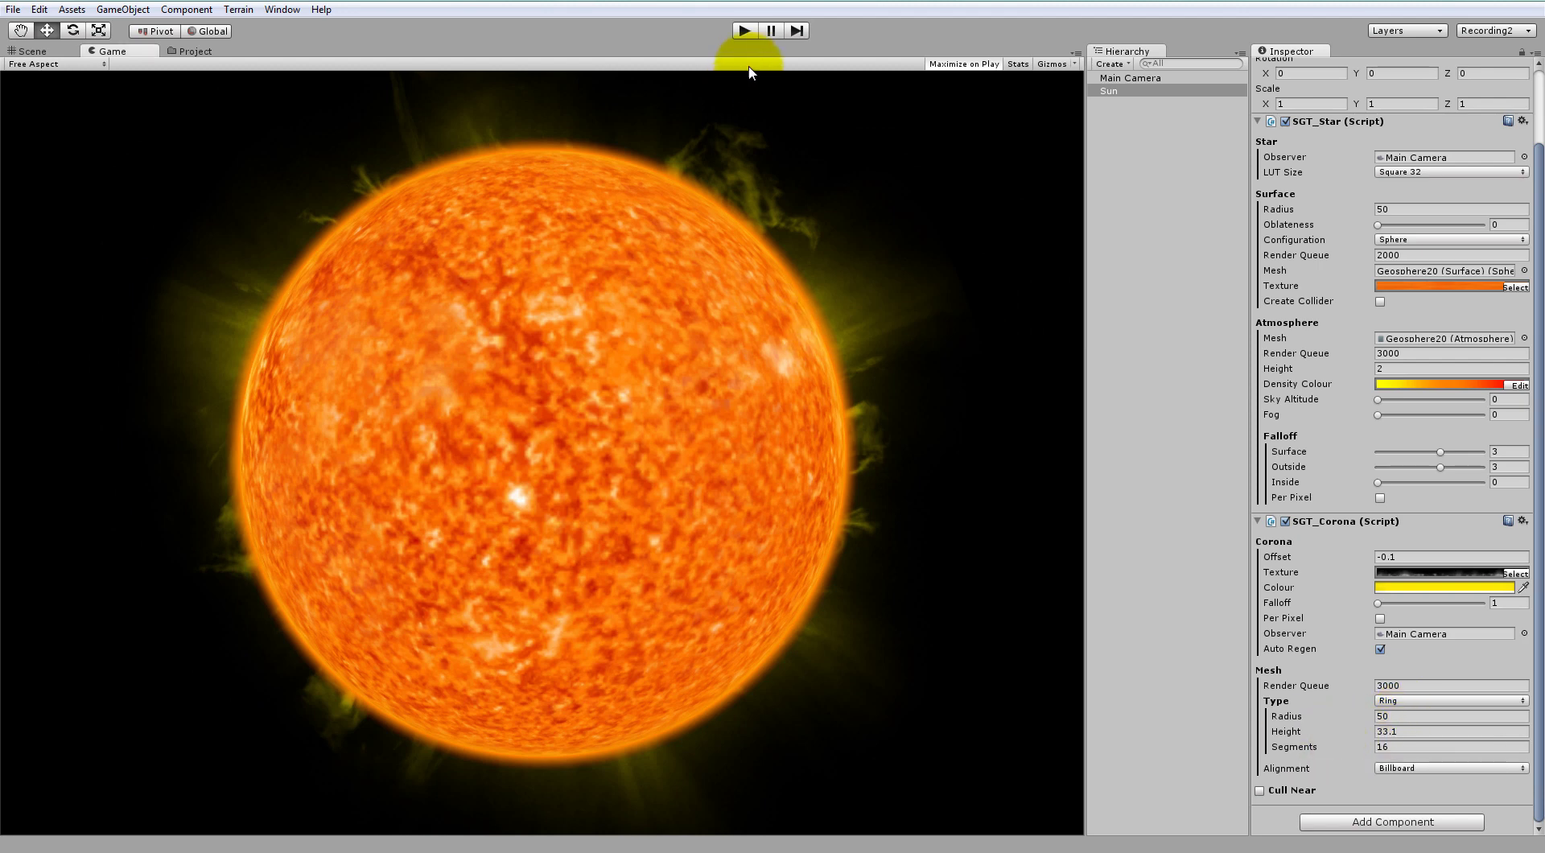
left_click(746, 31)
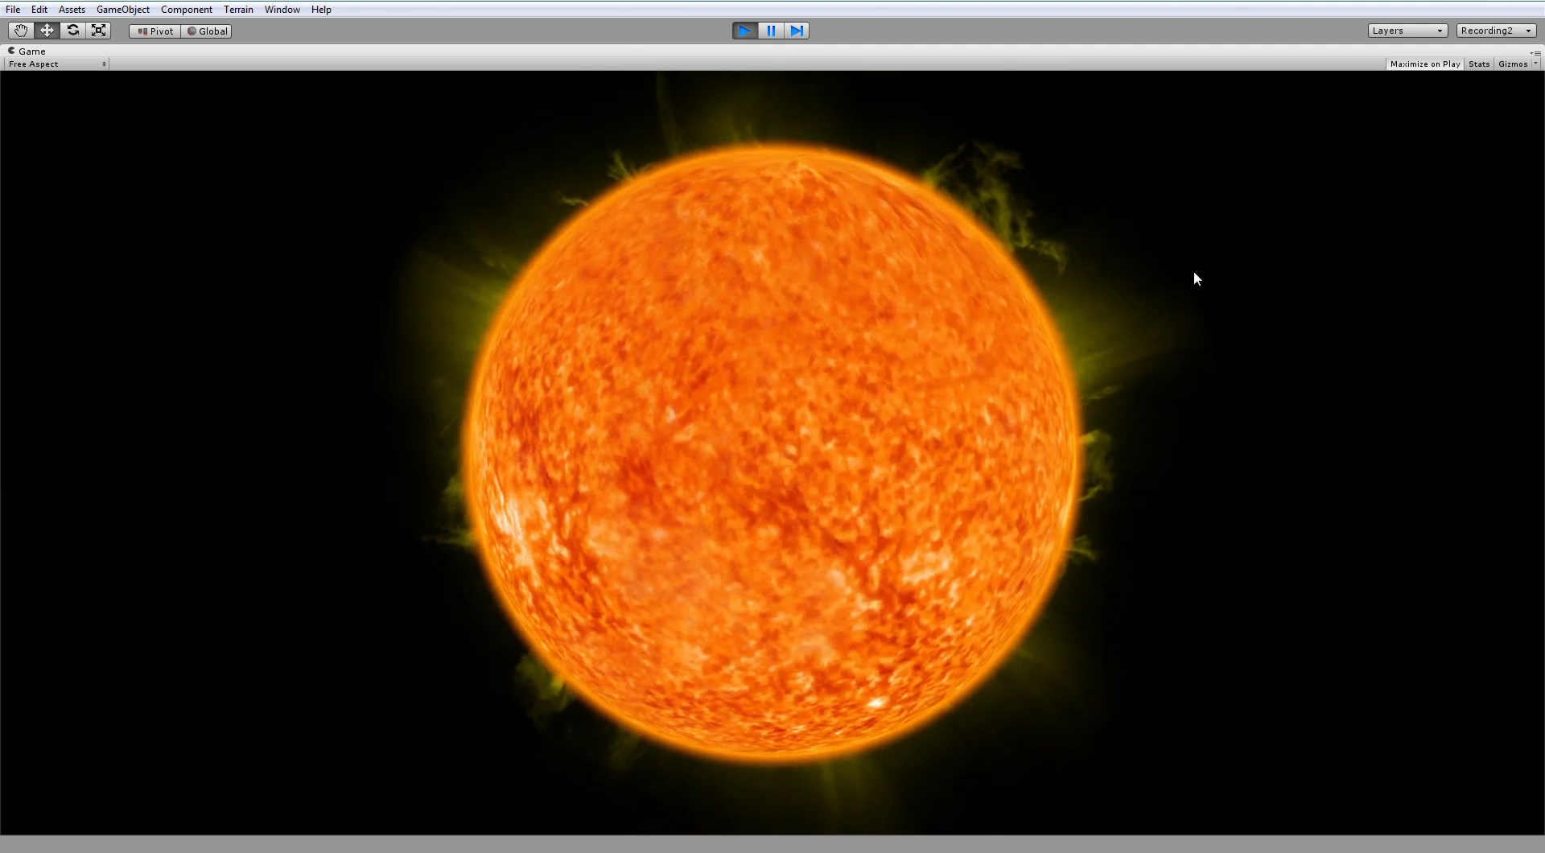
left_click(744, 31)
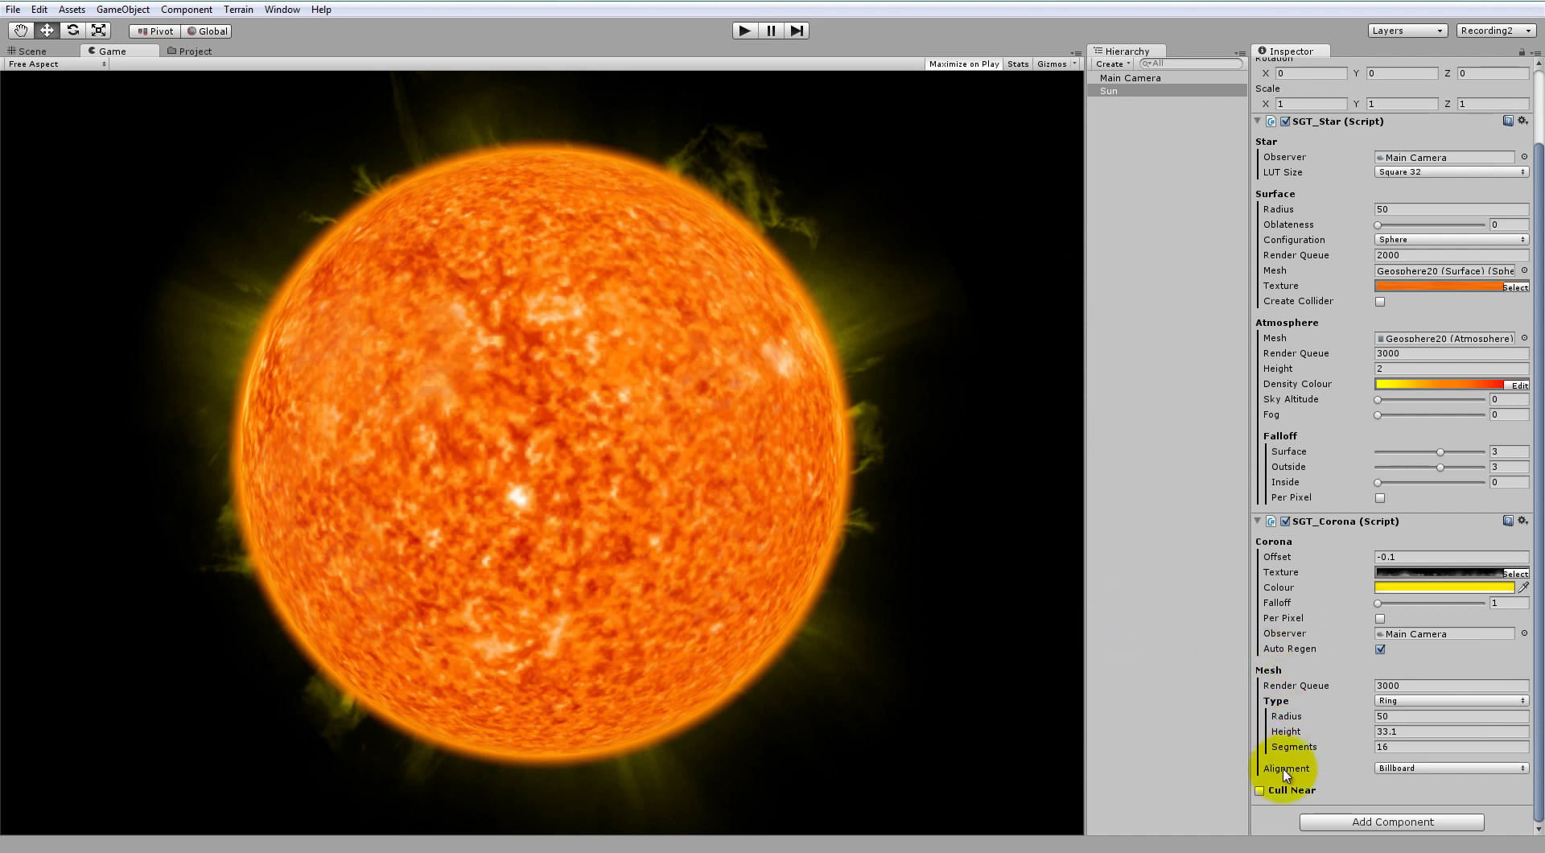
Step: Set the corona alignment to Random and preview the result in play mode
left_click(1400, 768)
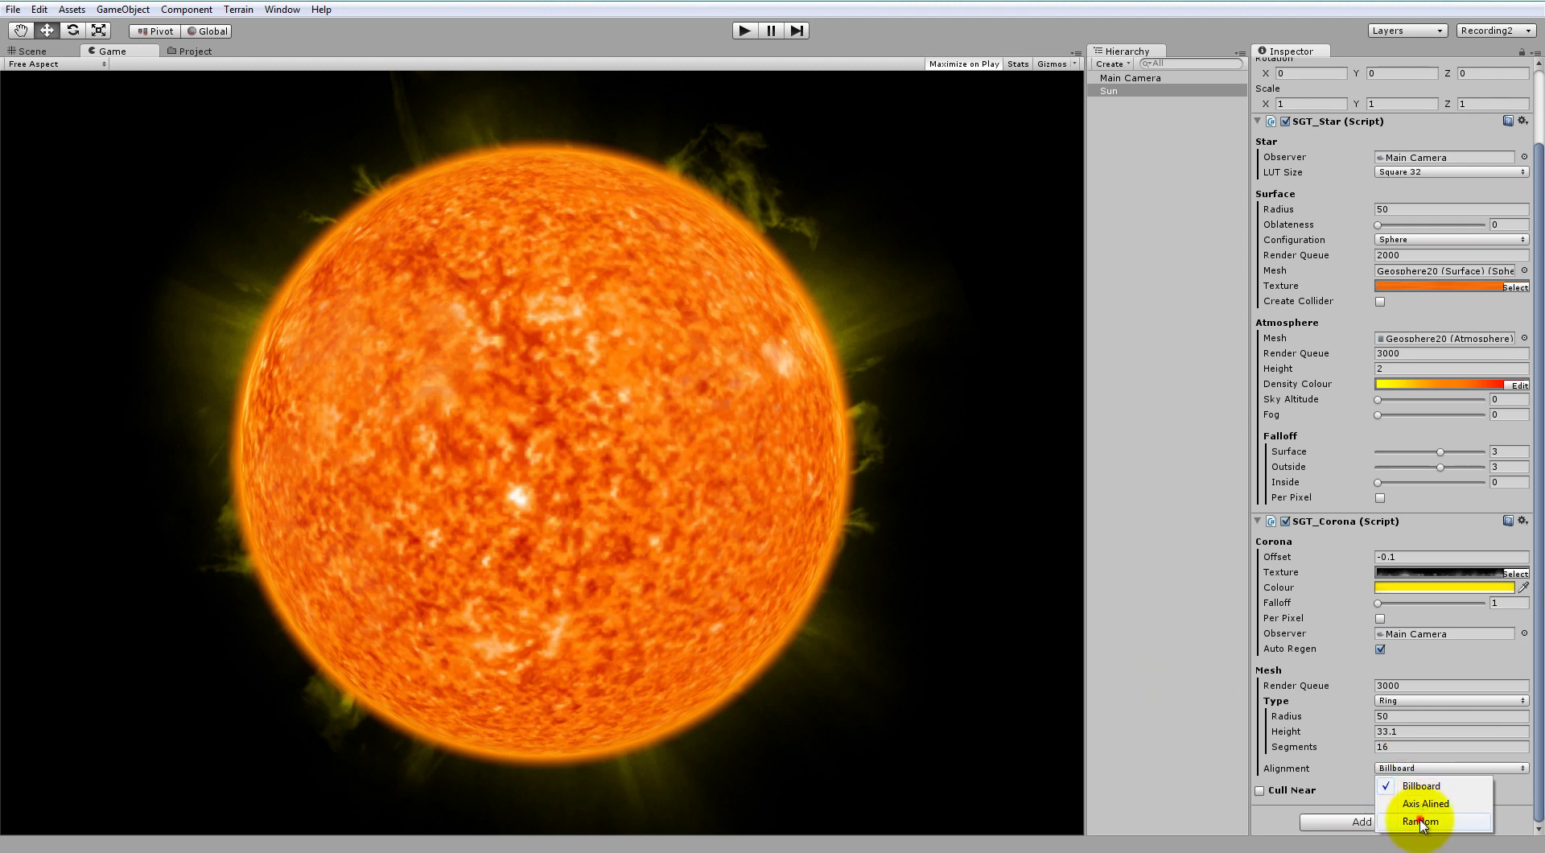
left_click(1420, 821)
left_click(744, 31)
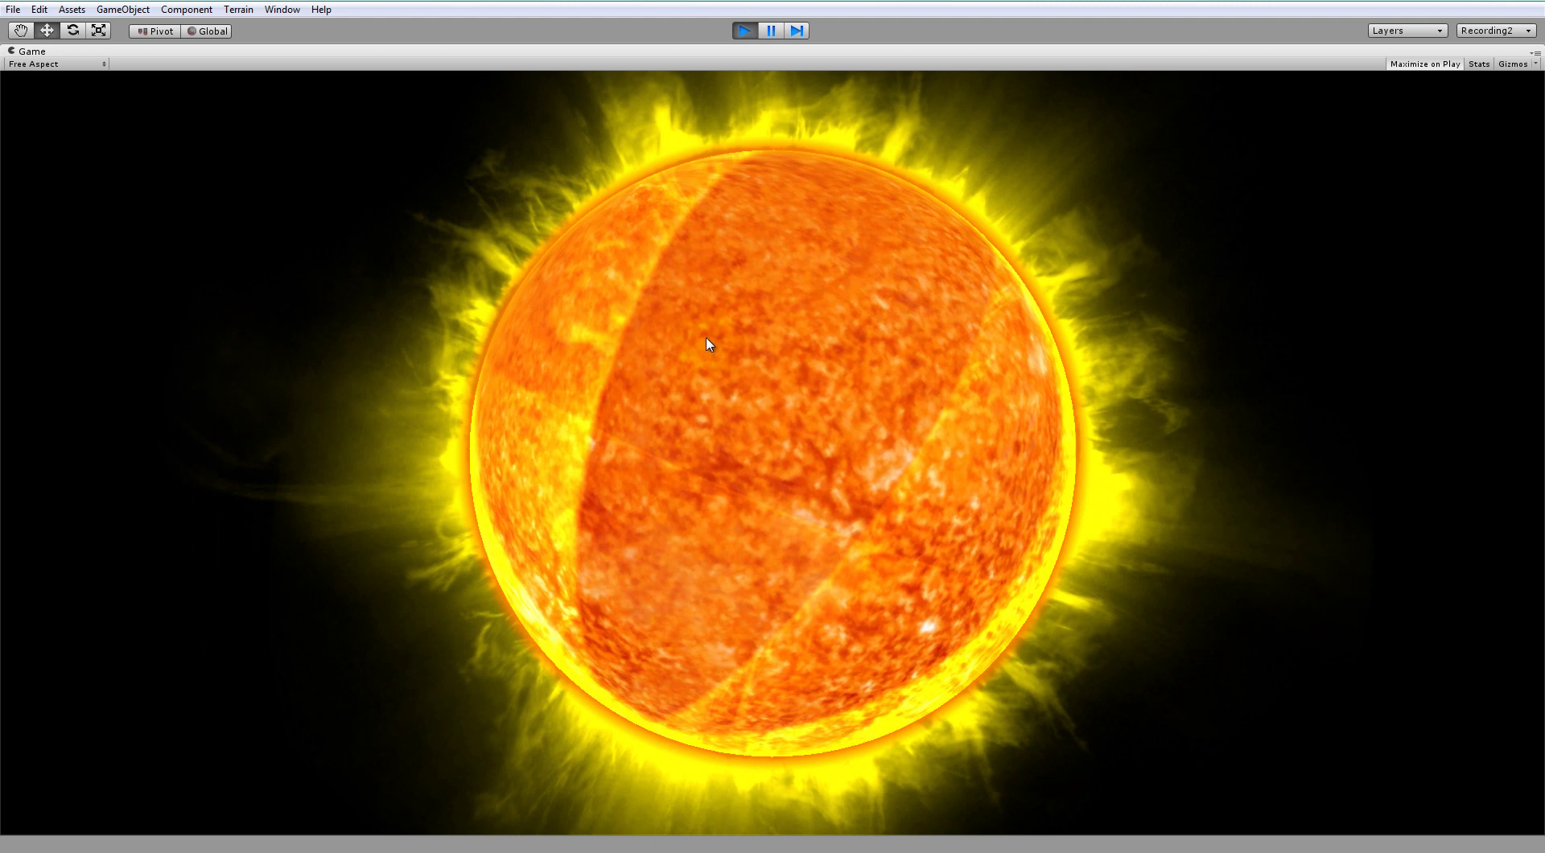
left_click(708, 333)
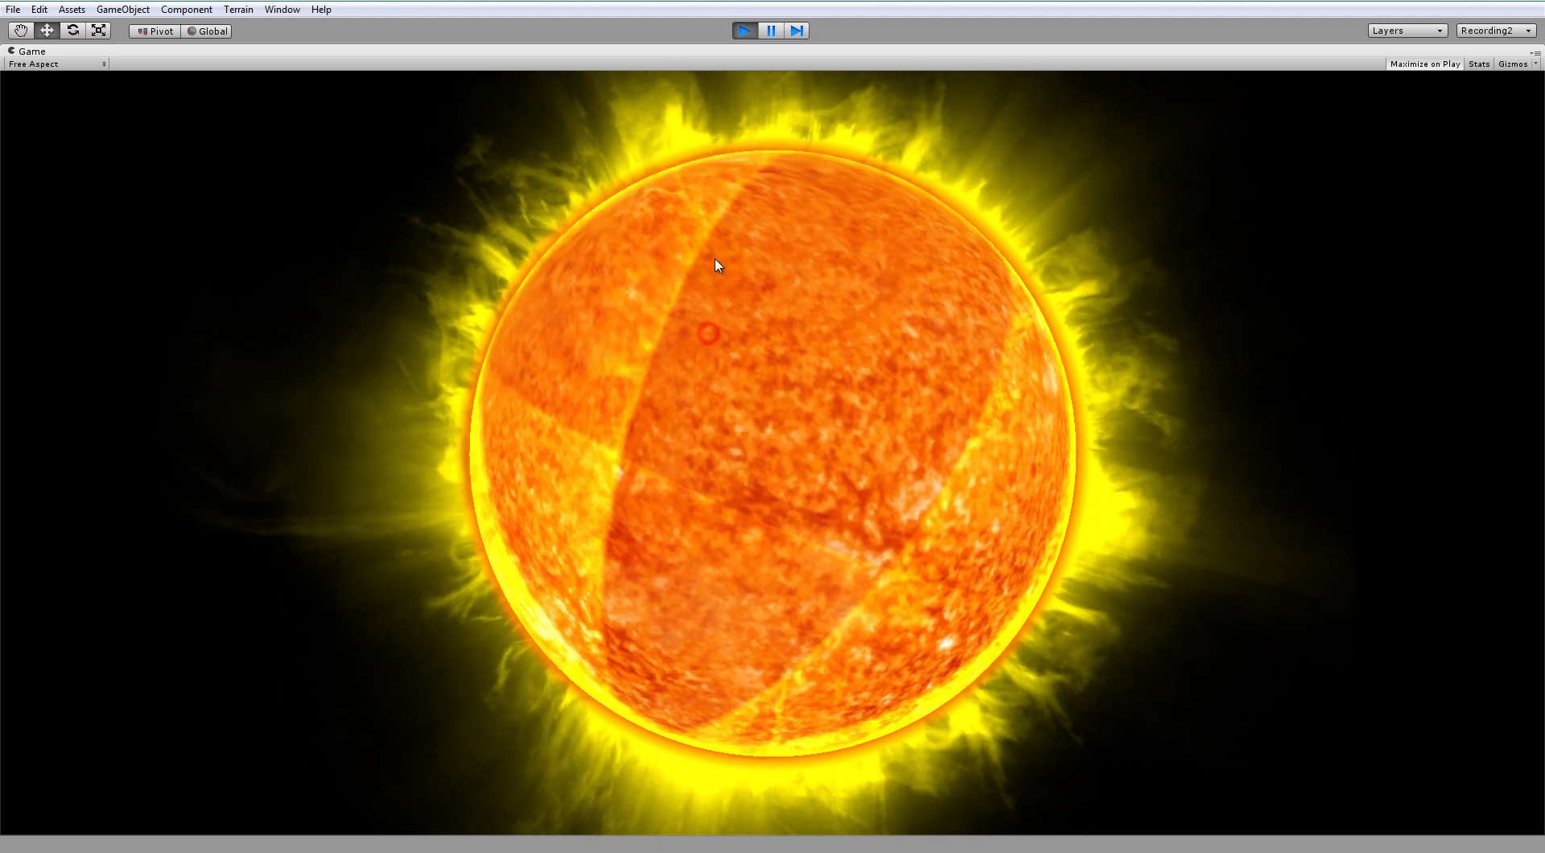
left_click(744, 30)
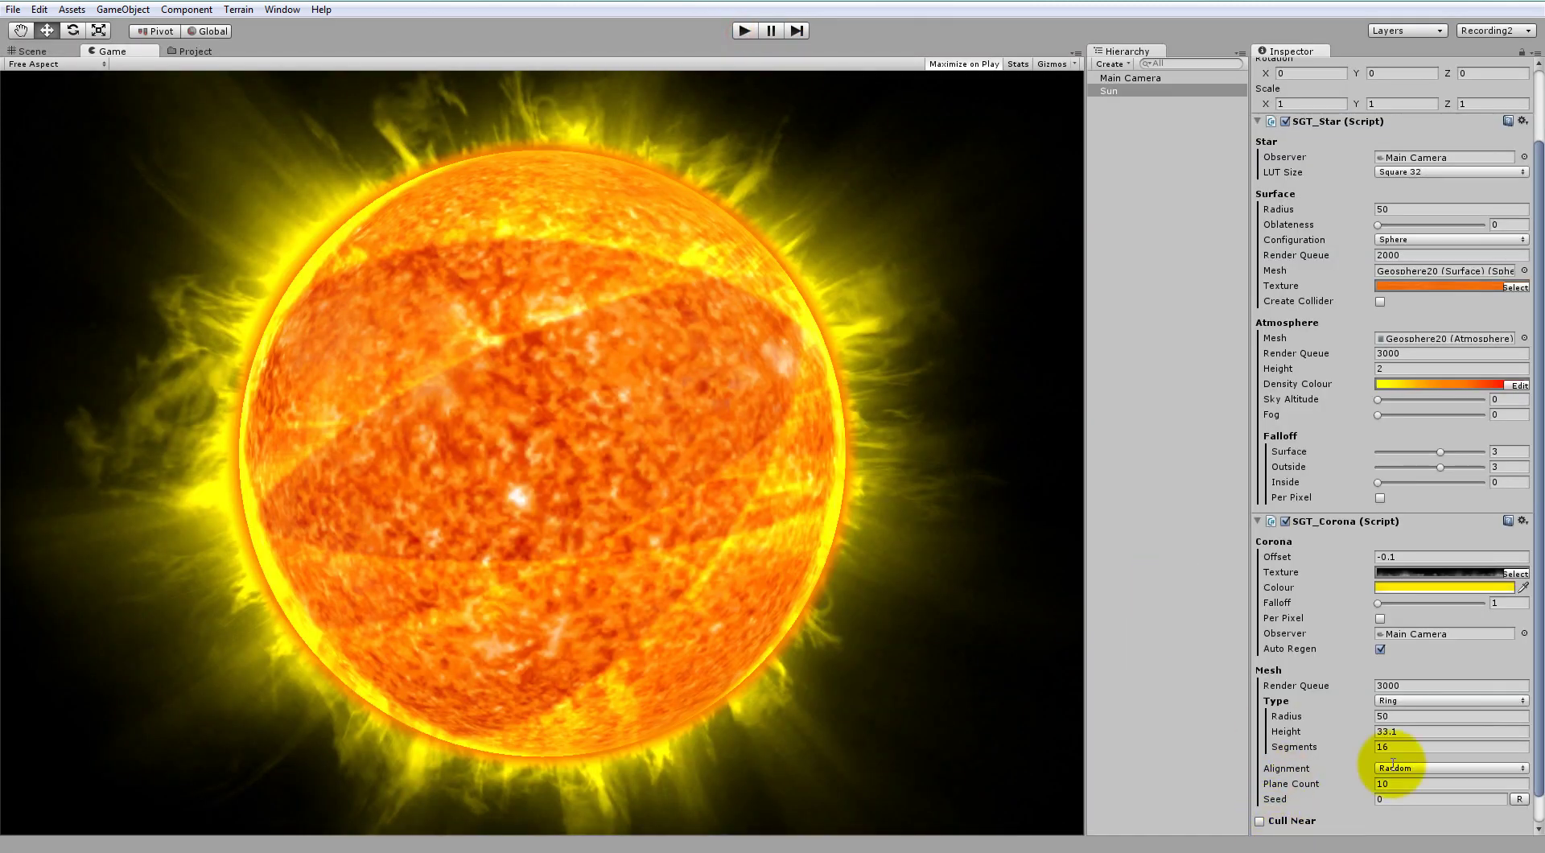
Step: Enable Cull Near on the corona (Offset 0, Length 10) and preview it in play mode
left_click_drag(1538, 670, 1521, 767)
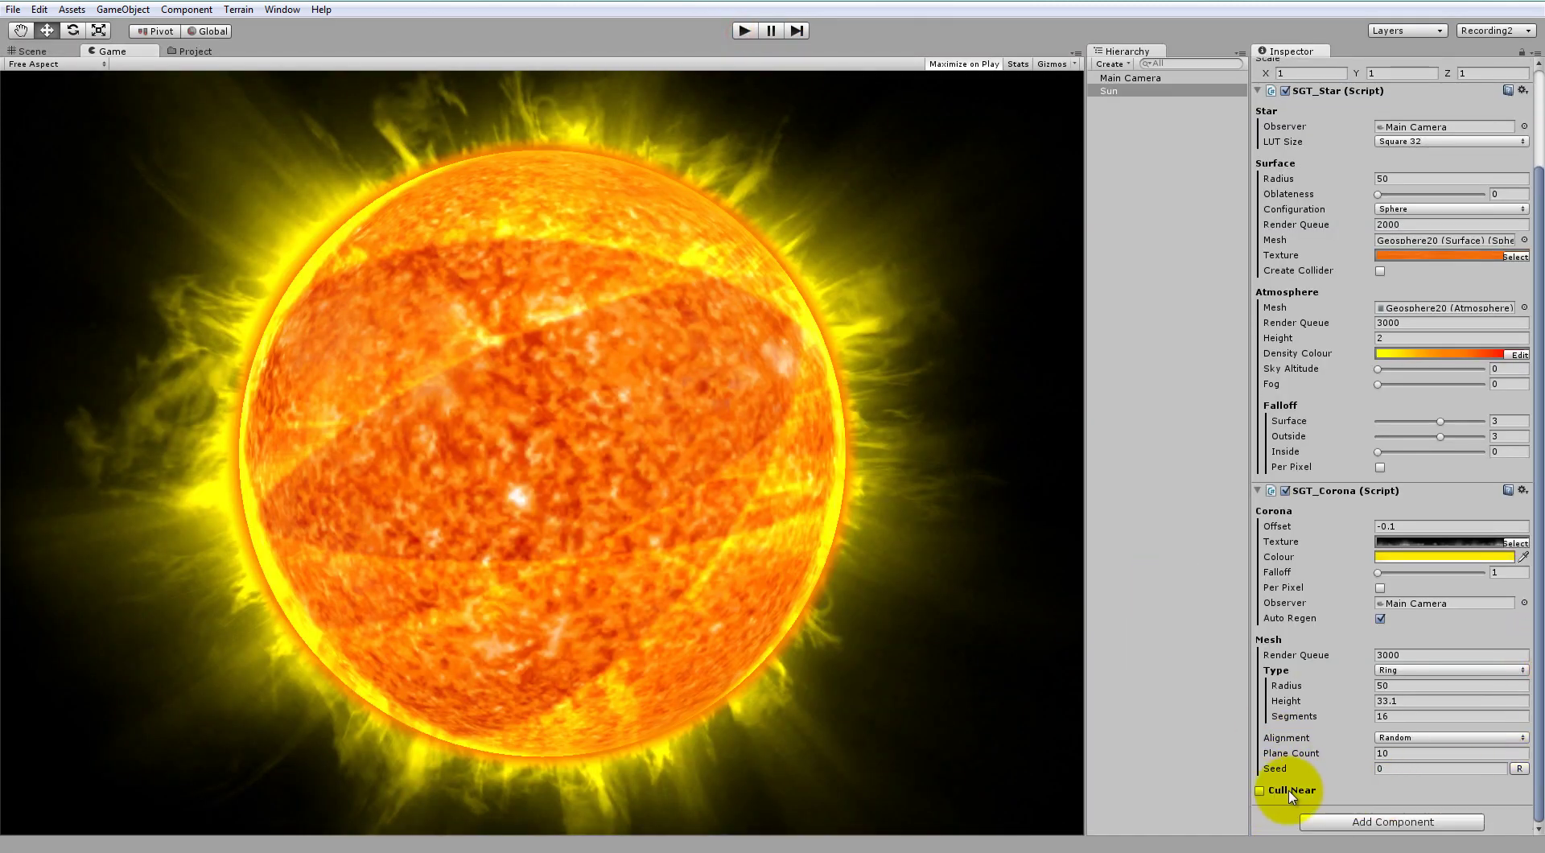
mouse_move(1290, 793)
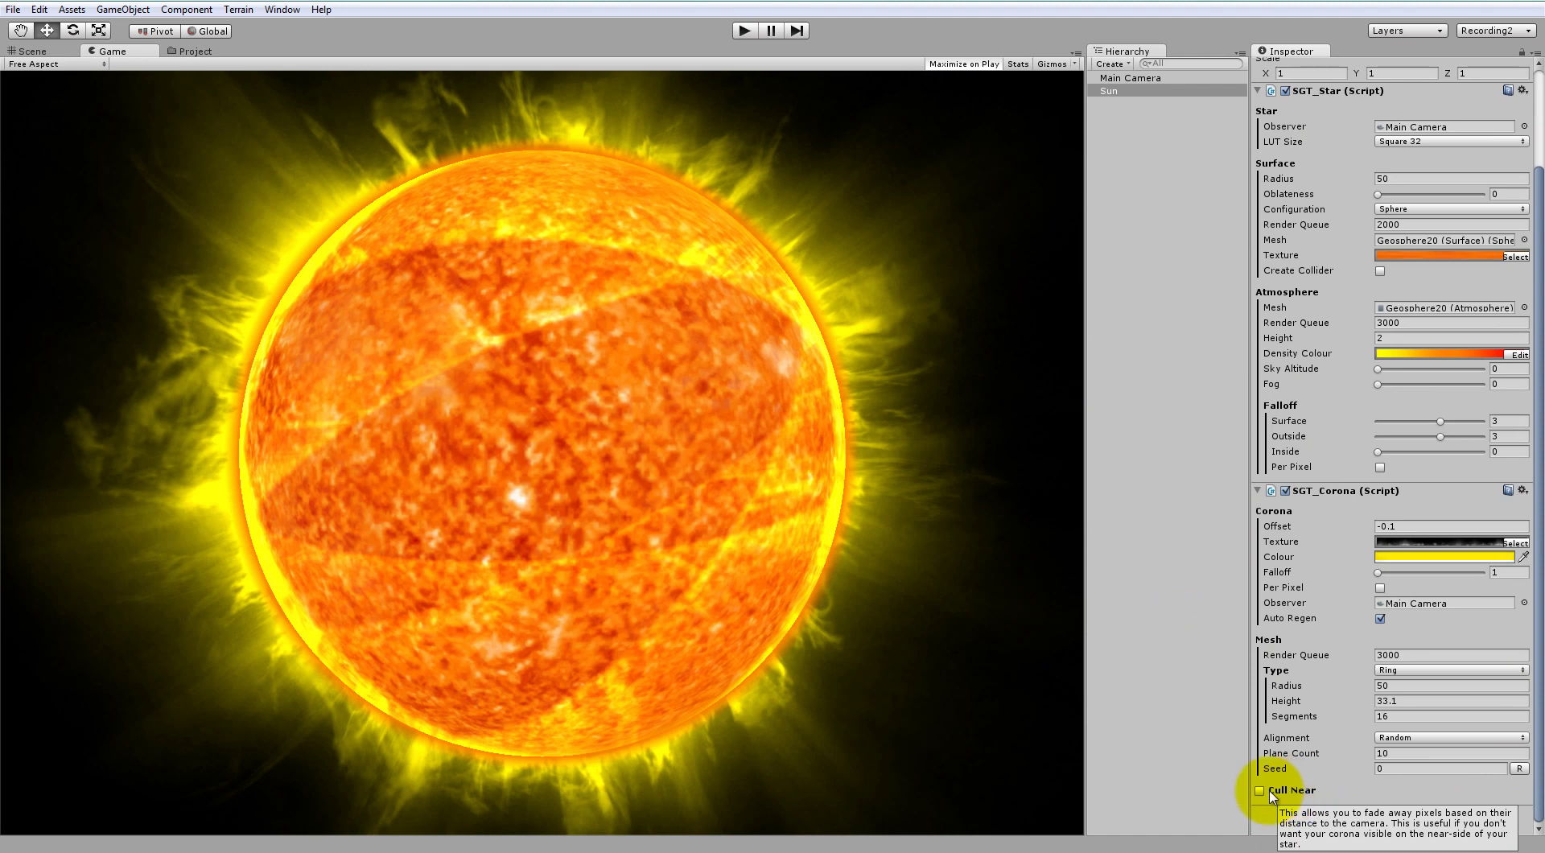
left_click(1261, 791)
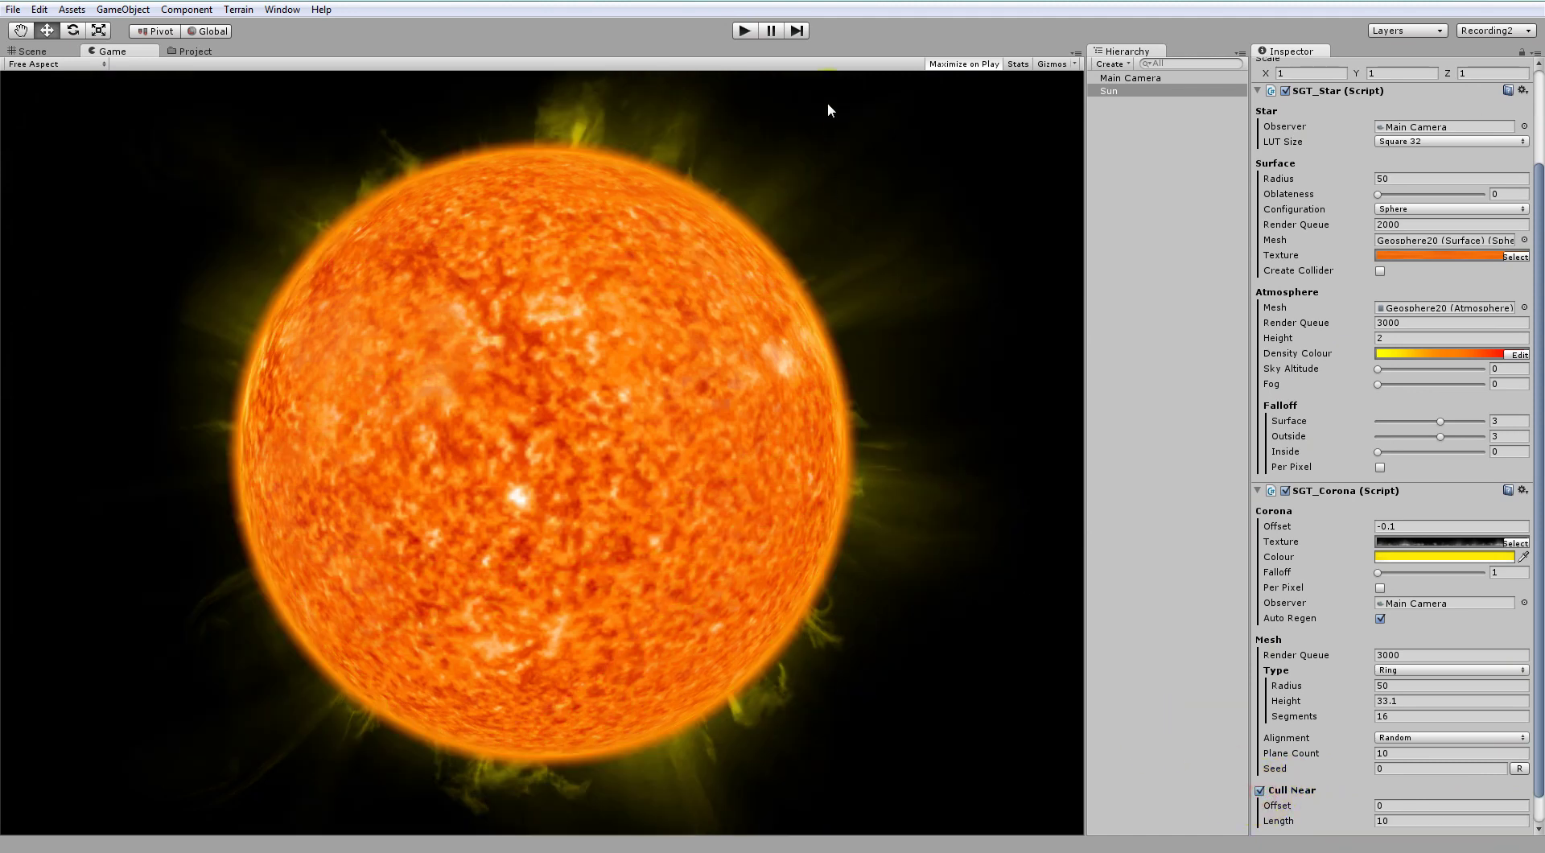
left_click(744, 31)
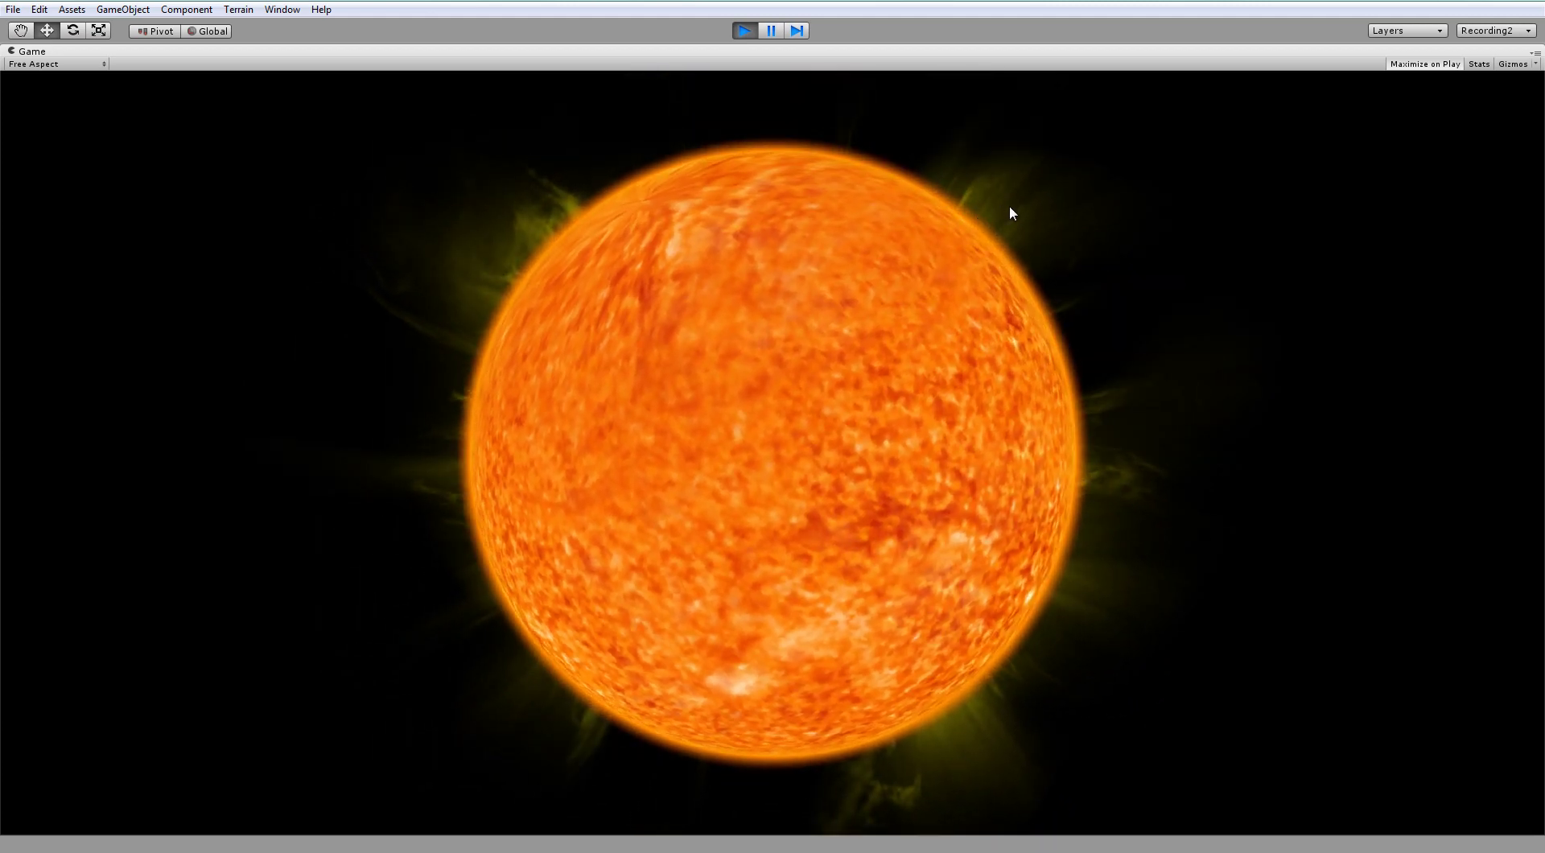
left_click(1015, 209)
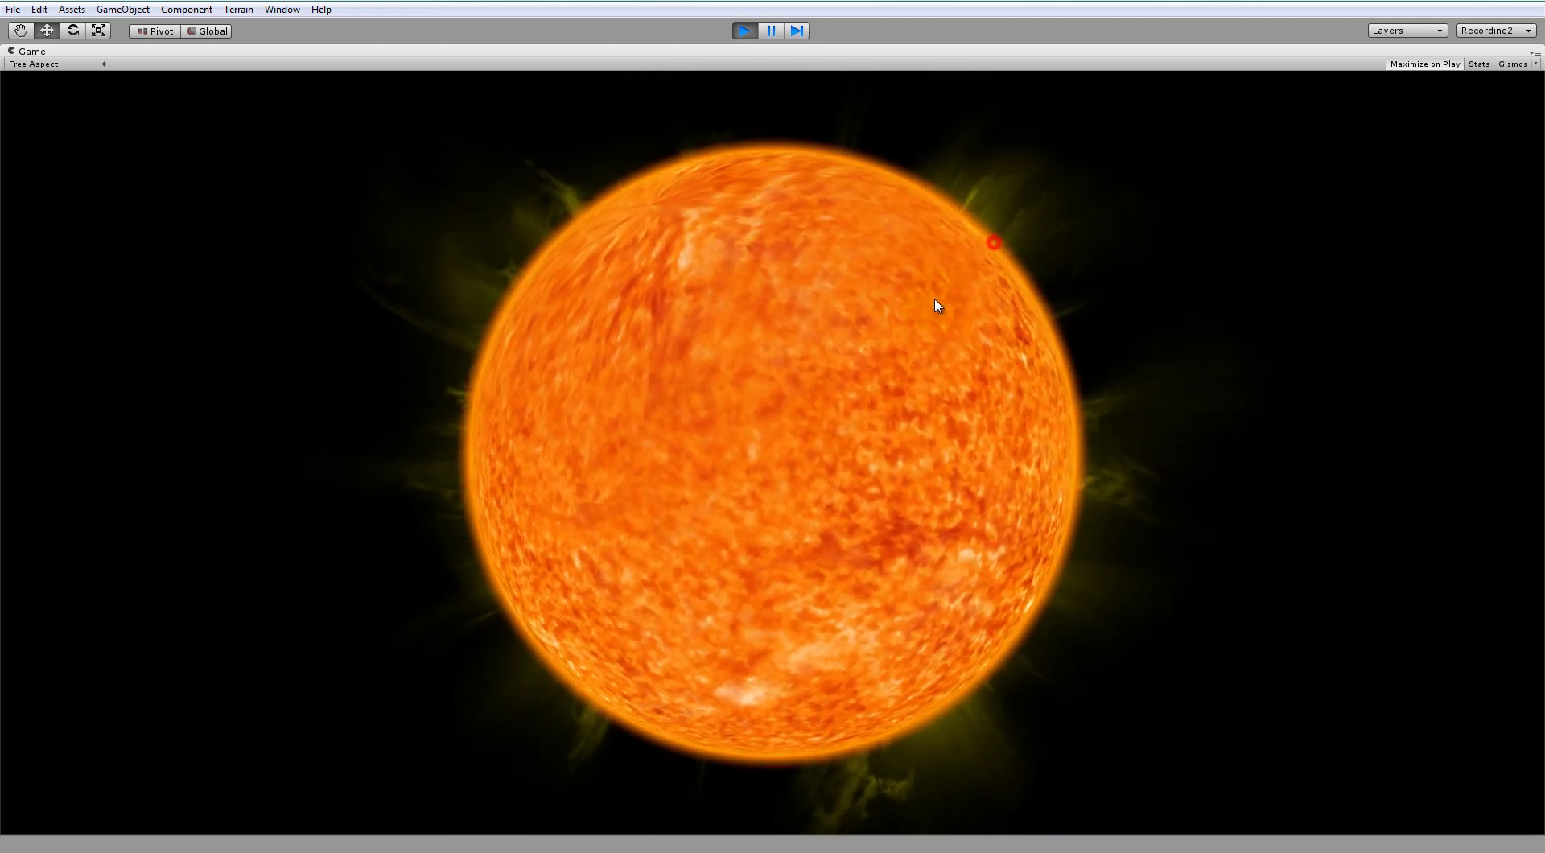
Step: Set the corona's Cull Near Length to 30 and test the longer ray fade in play mode
left_click(745, 30)
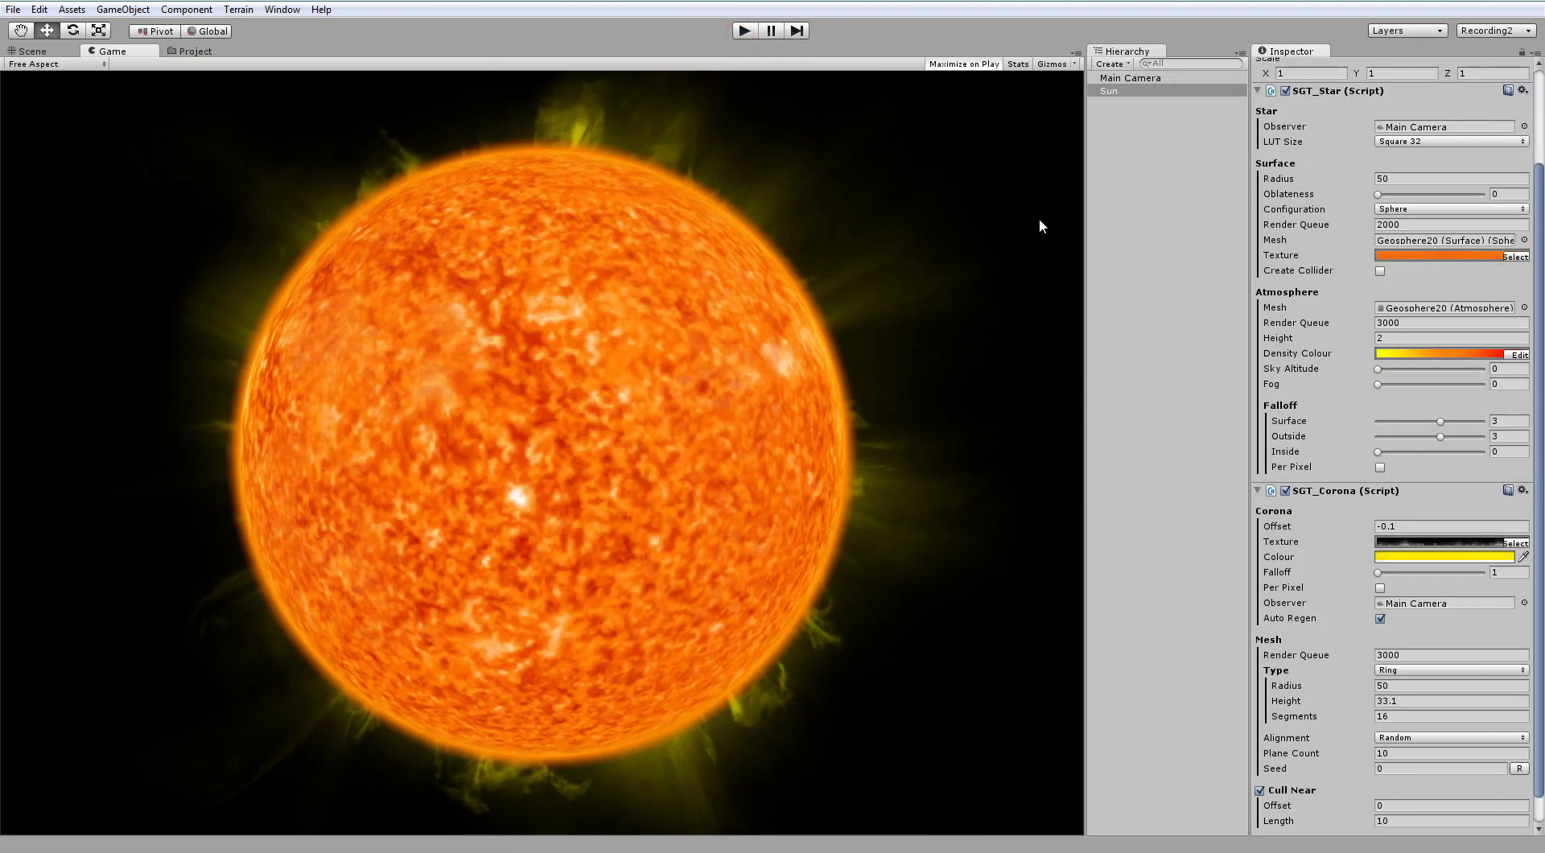
scroll(1517, 570, "down", 2)
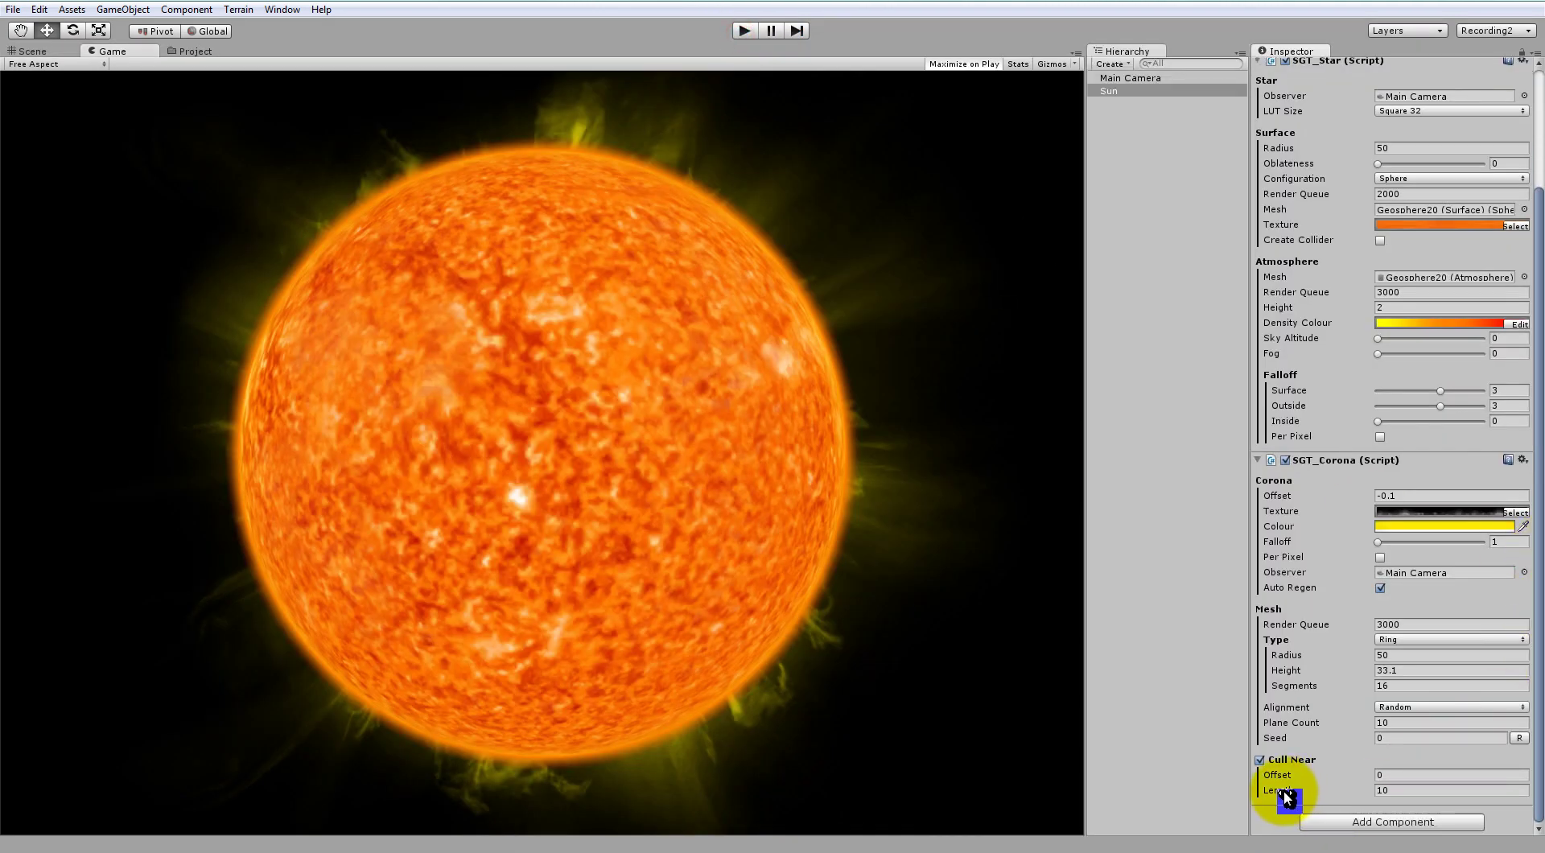
left_click(1381, 791)
type("30")
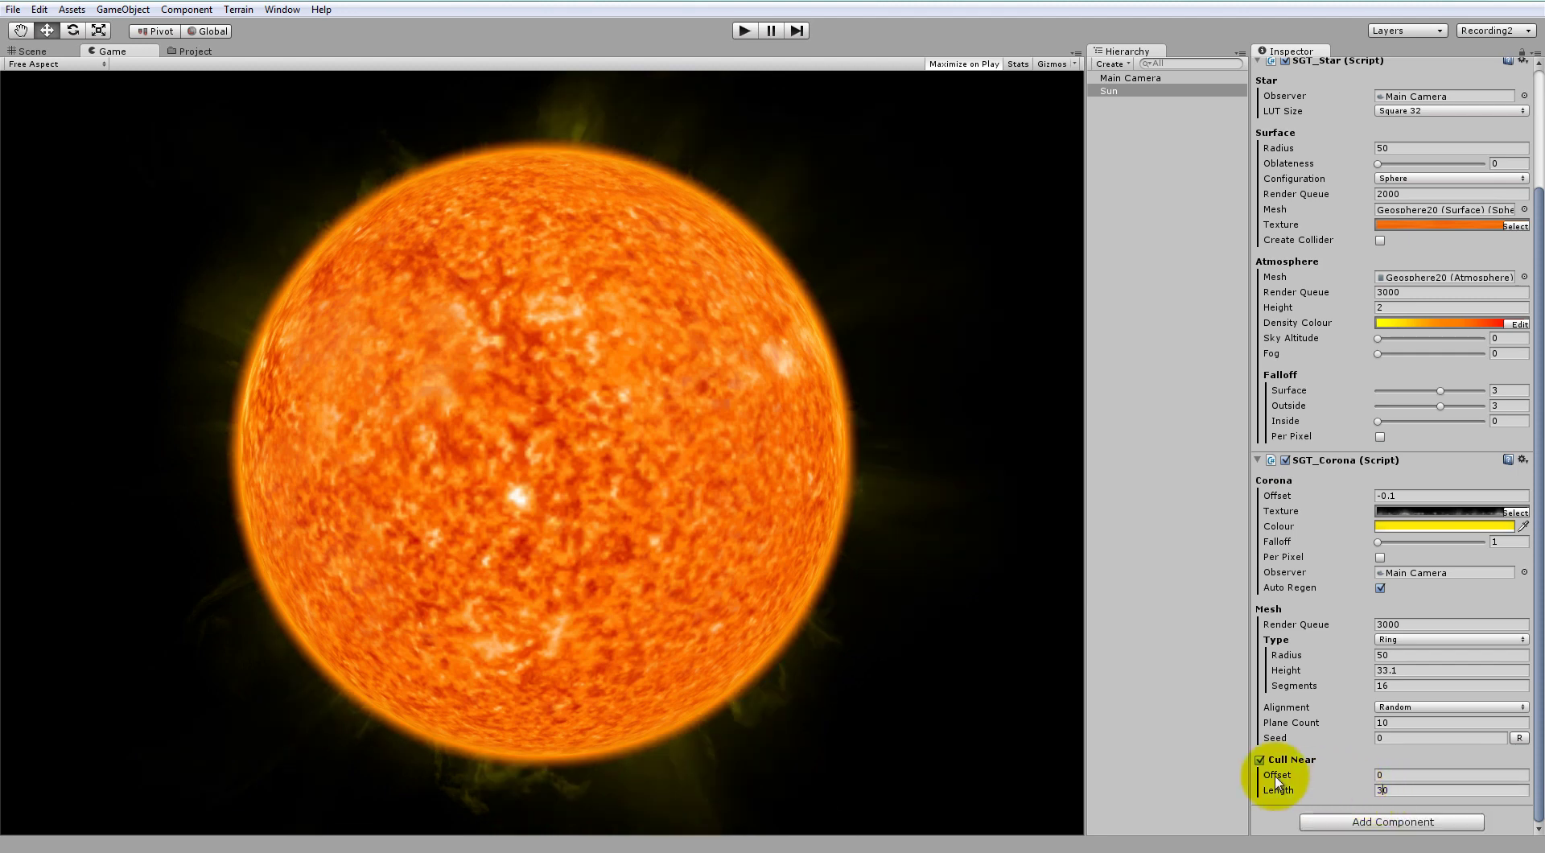
left_click(745, 33)
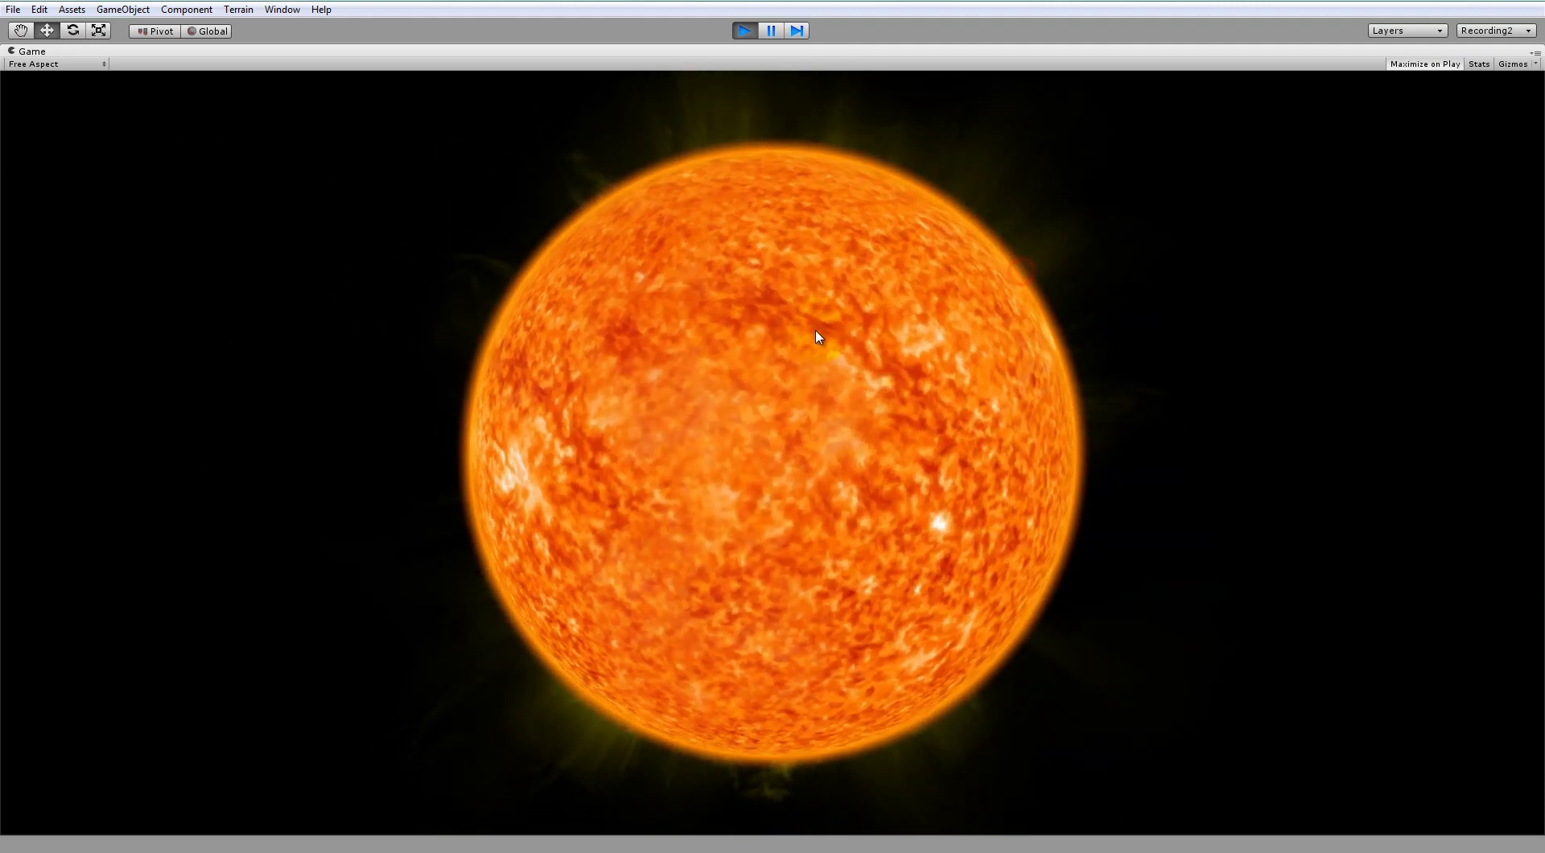
left_click(743, 31)
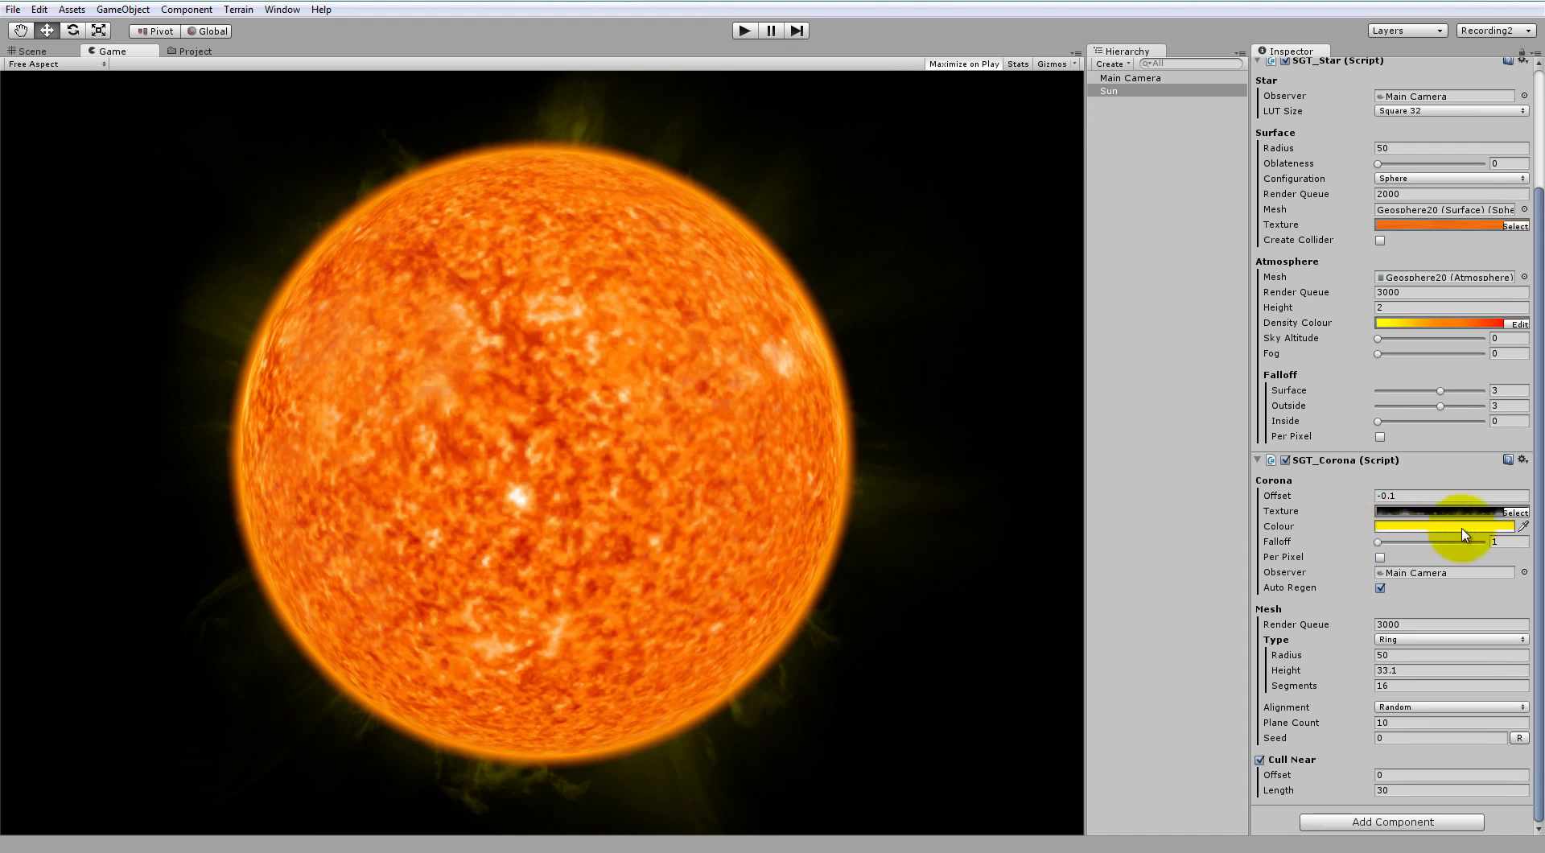
Step: Pick the sun's orange with the eyedropper as Corona Colour and preview it in play mode
left_click(1524, 527)
left_click(516, 312)
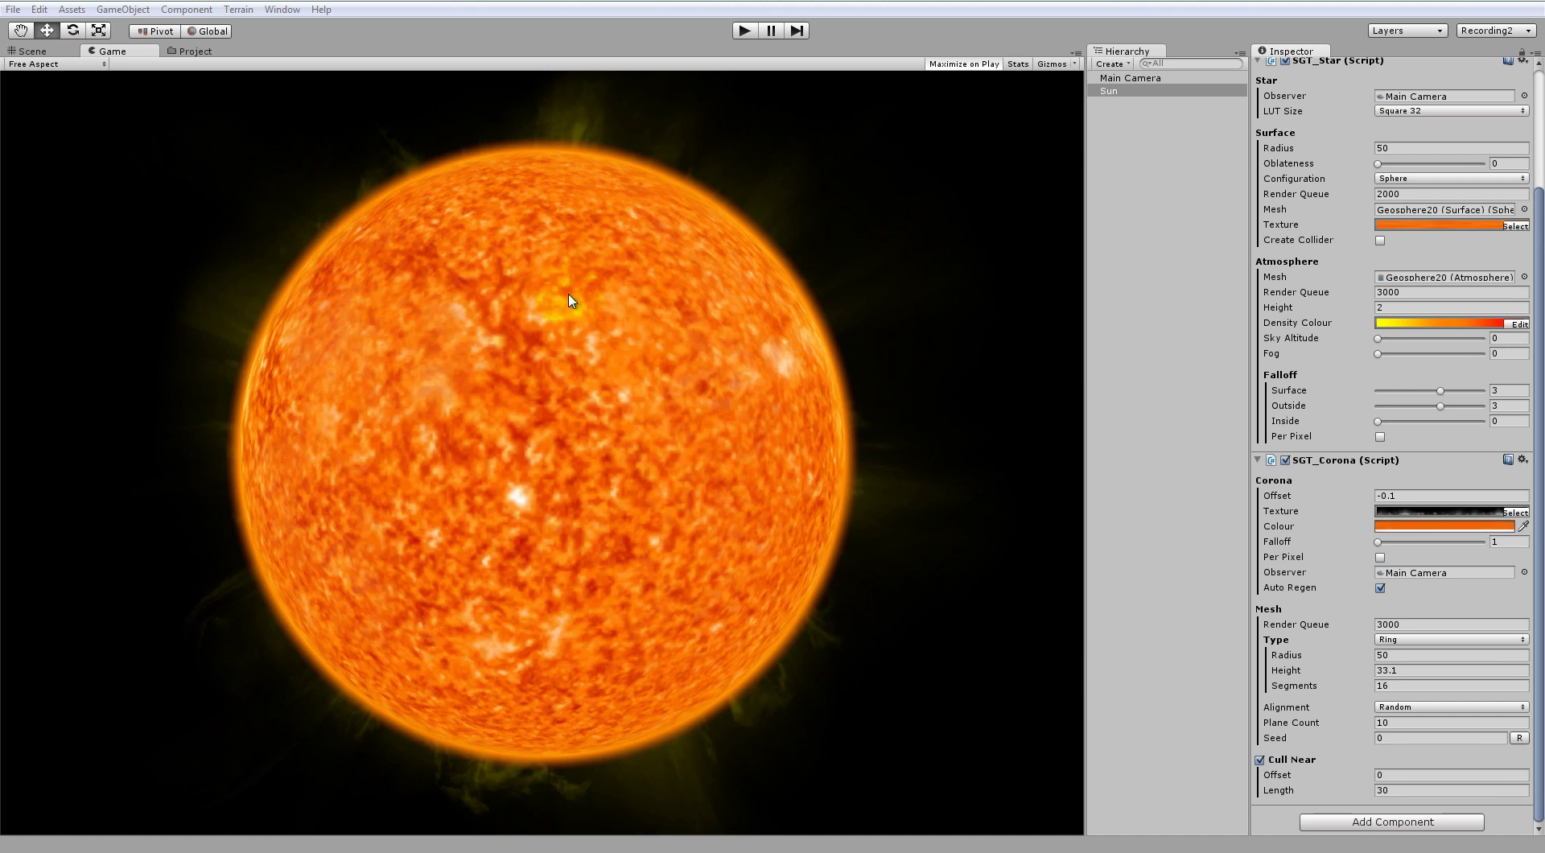
left_click(743, 34)
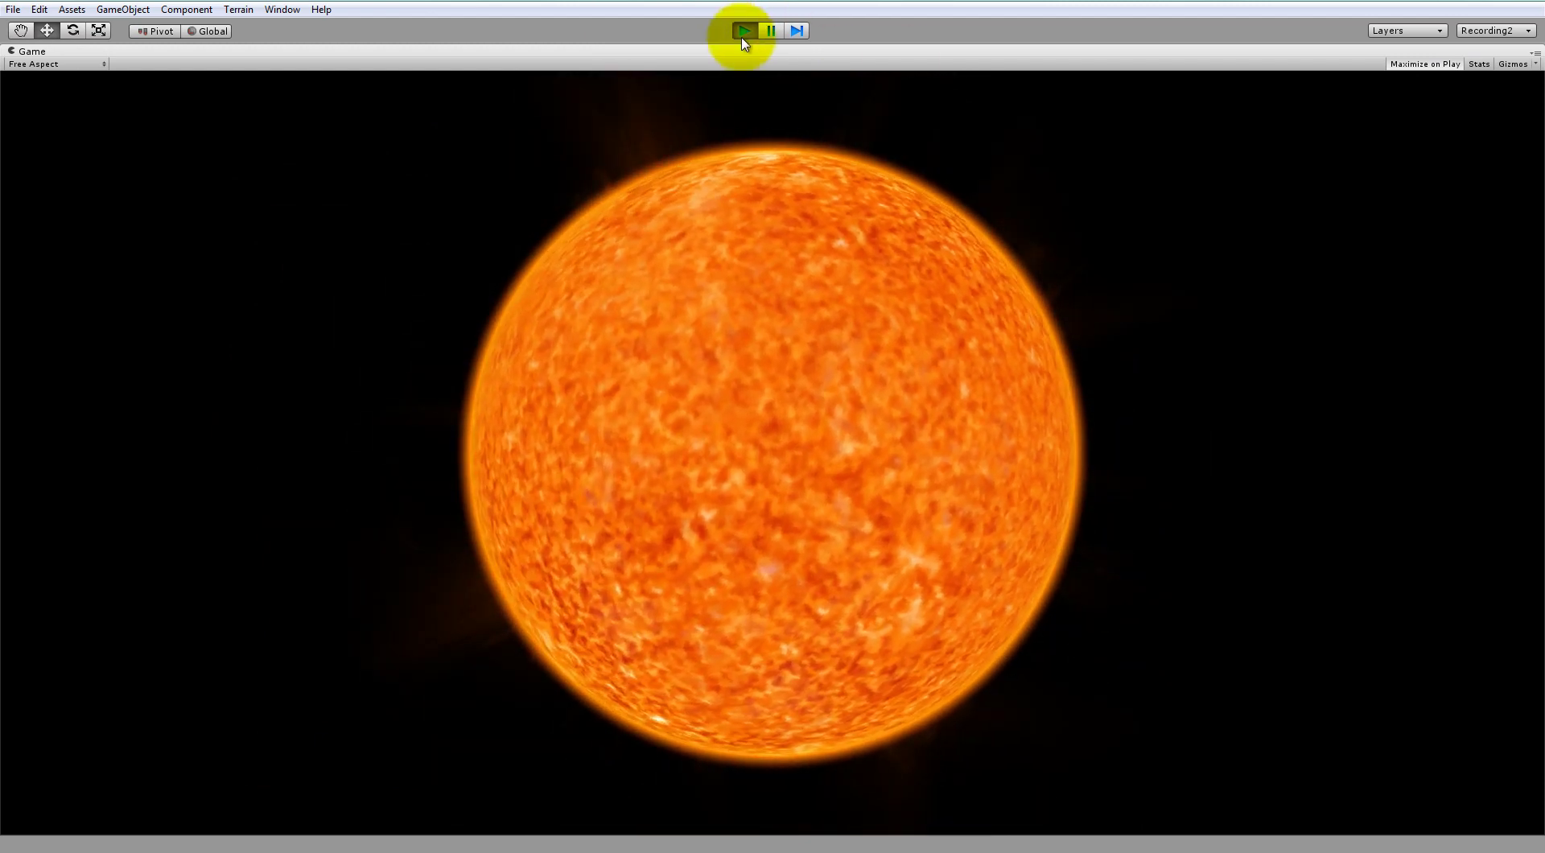
left_click(744, 30)
left_click_drag(1539, 547, 1518, 632)
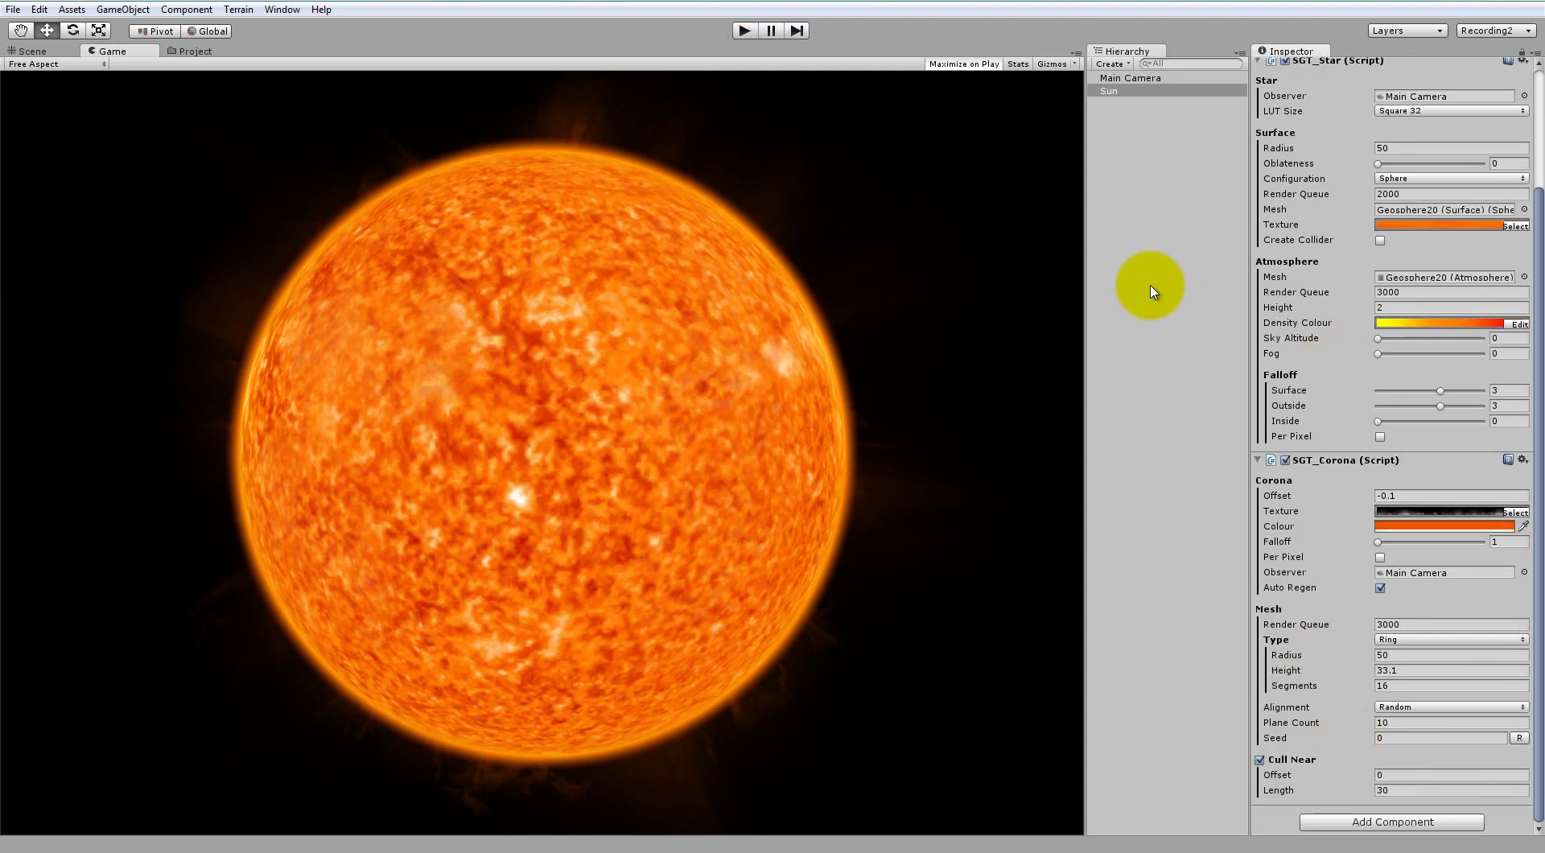